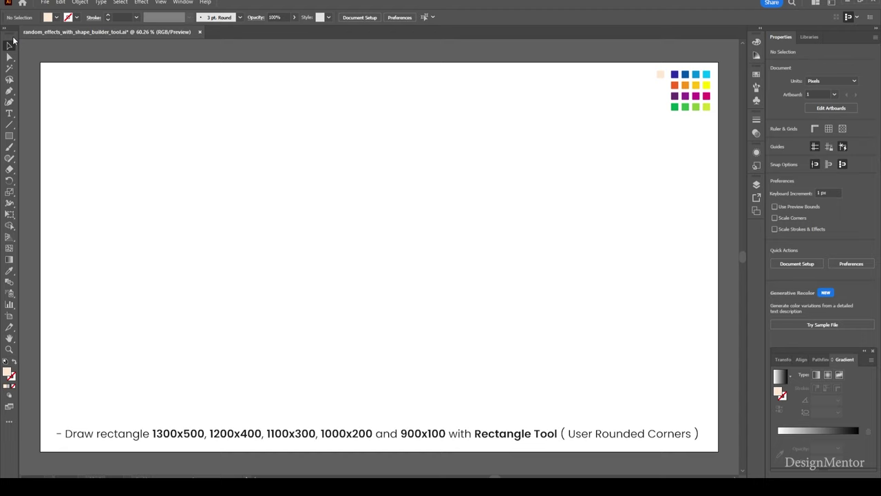
- Set the drawing colours to a black stroke with no fill
click(77, 18)
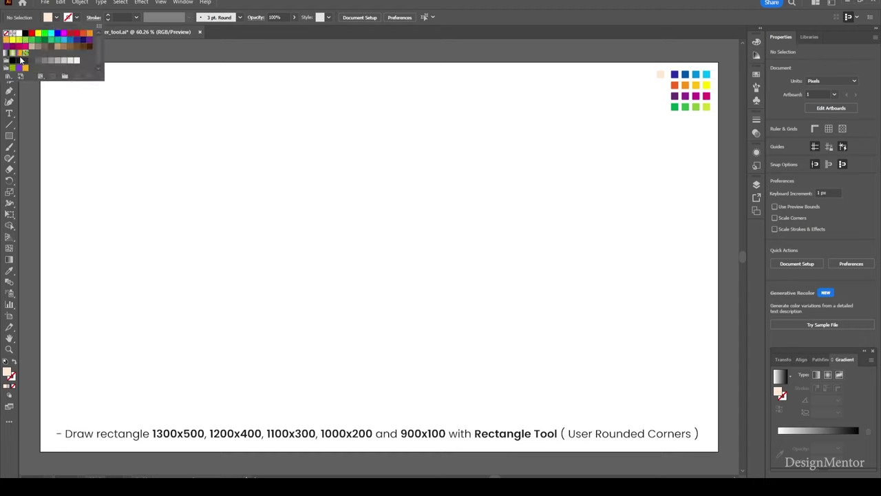
click(13, 60)
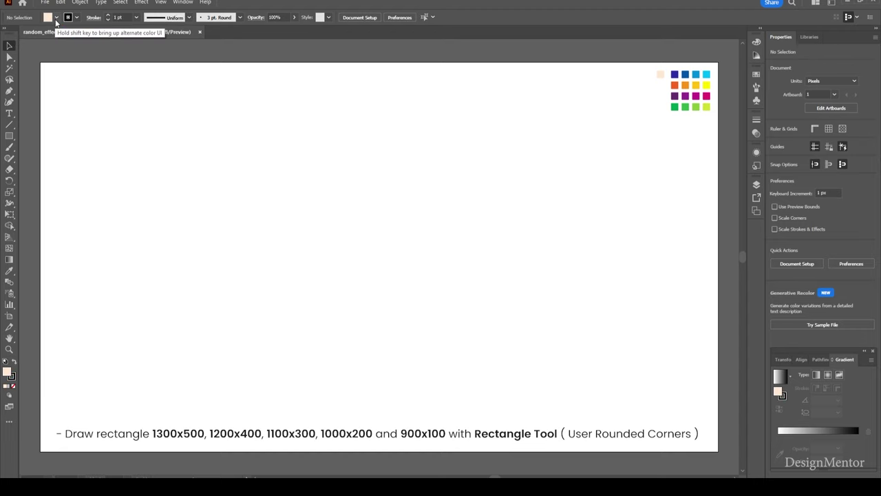
click(56, 17)
click(7, 37)
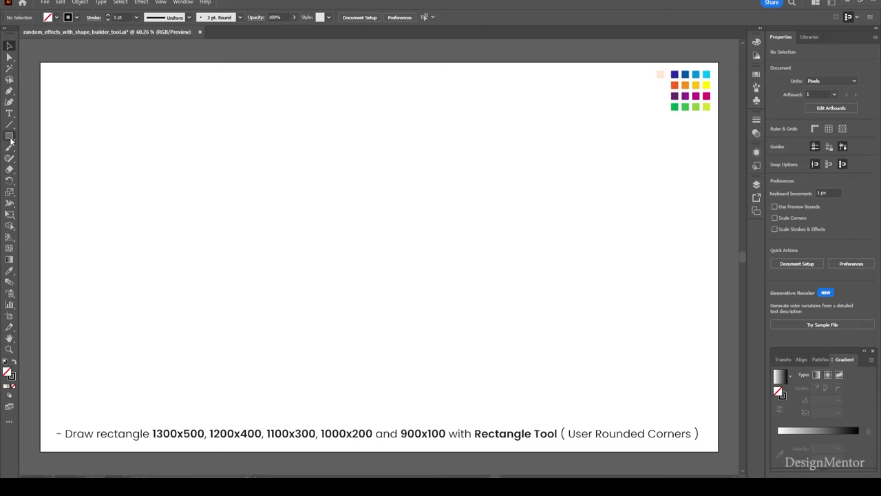
- Draw a 1300 × 500 px rectangle centred horizontally and vertically on the artboard
drag(10, 136, 55, 134)
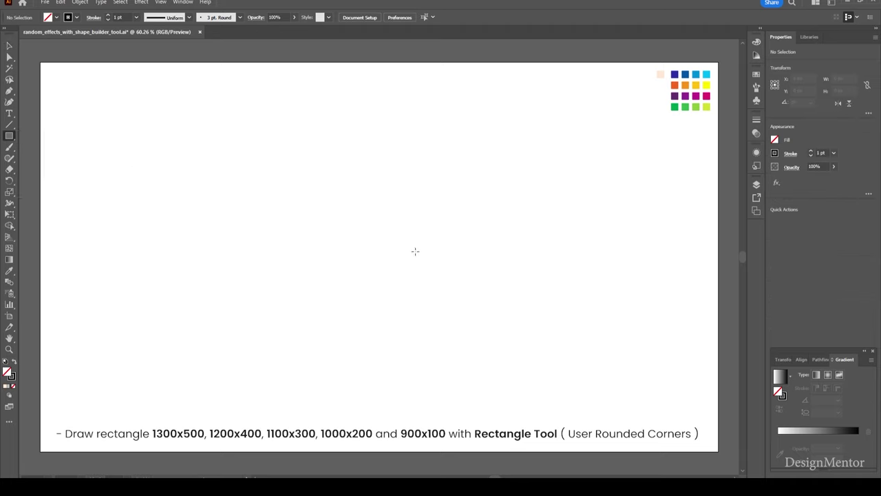
click(375, 219)
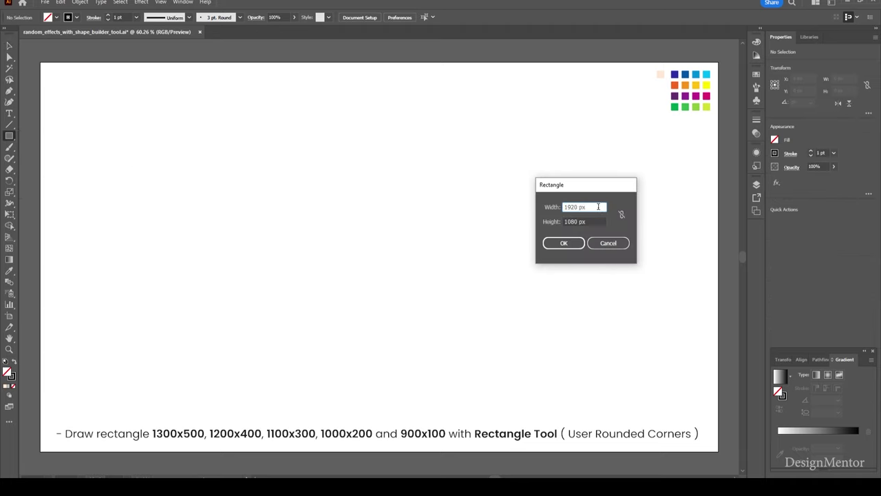
text(13)
key(Tab)
text(500)
key(Return)
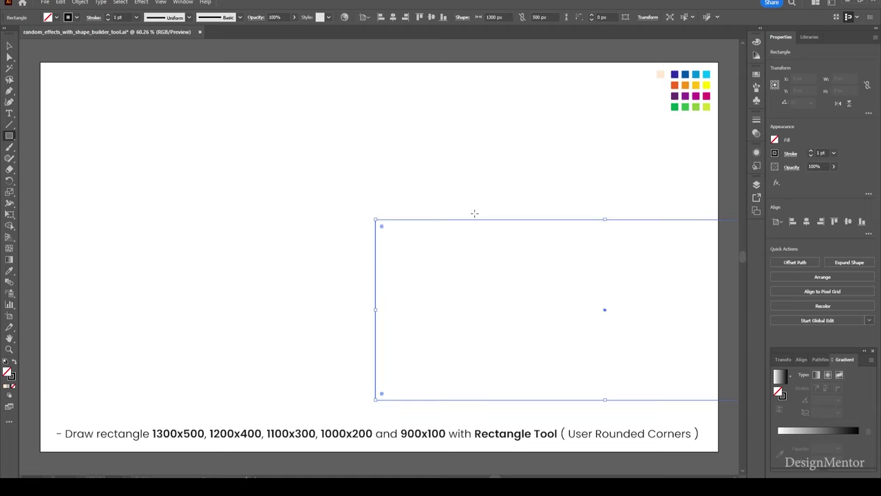
click(806, 222)
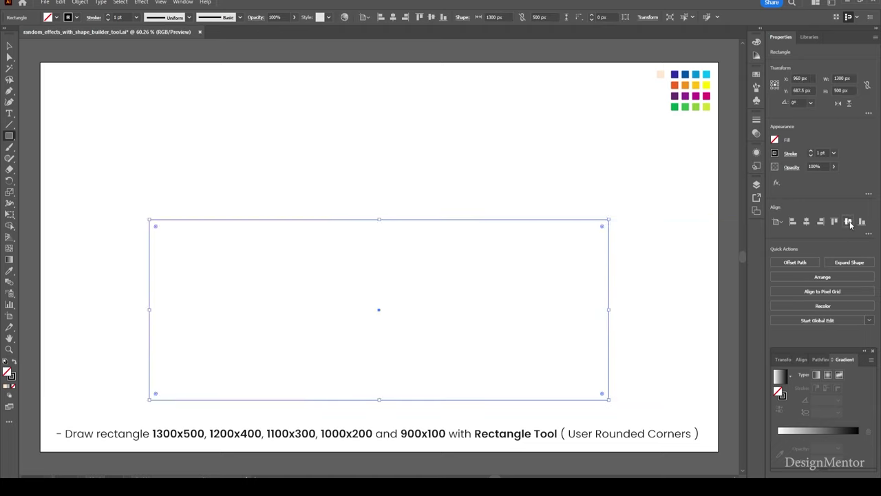
click(848, 221)
- Round the rectangle's corners fully into a pill shape
key(v)
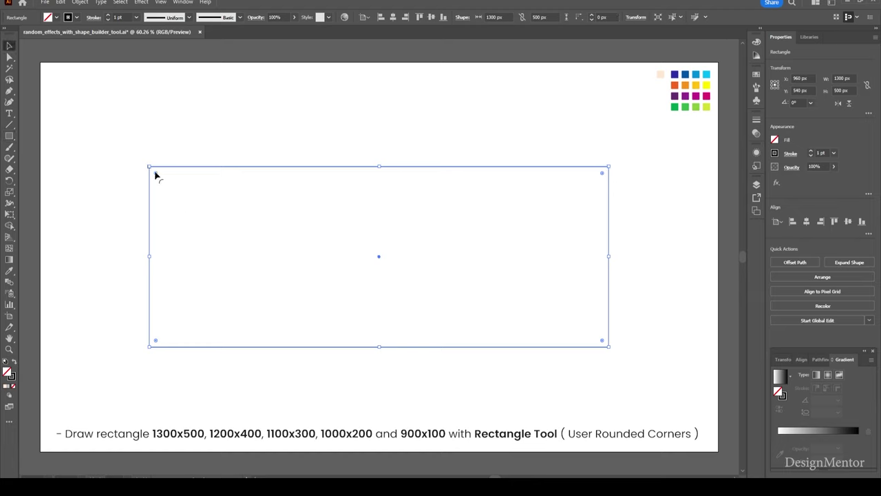
drag(156, 175, 357, 251)
click(335, 118)
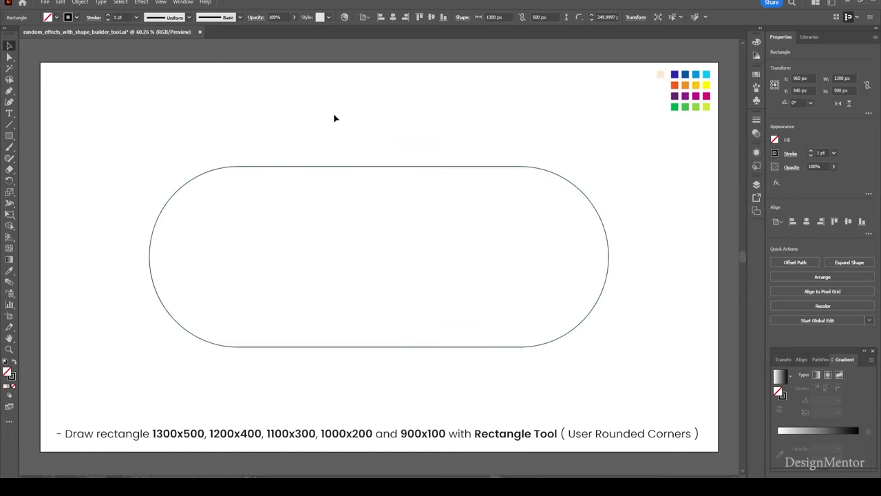
- Paste a copy of the pill in place and resize it to 1200 × 400 px
key(ctrl+a)
click(61, 3)
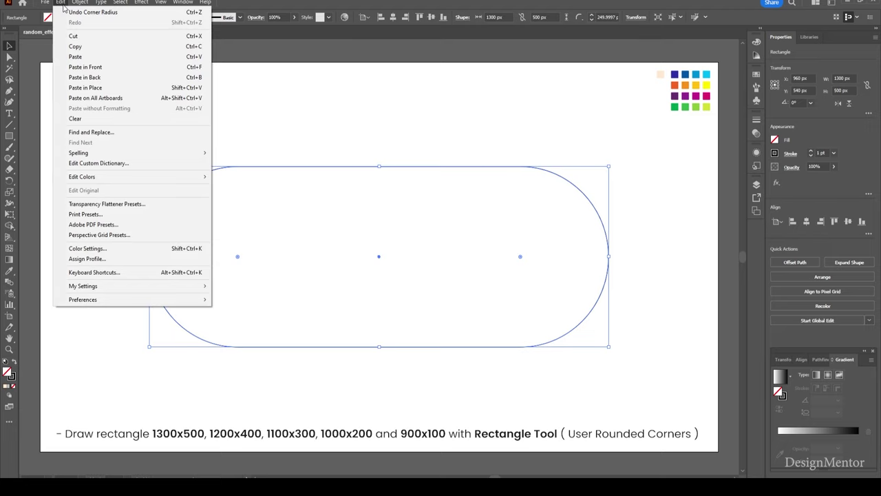
click(76, 46)
click(61, 2)
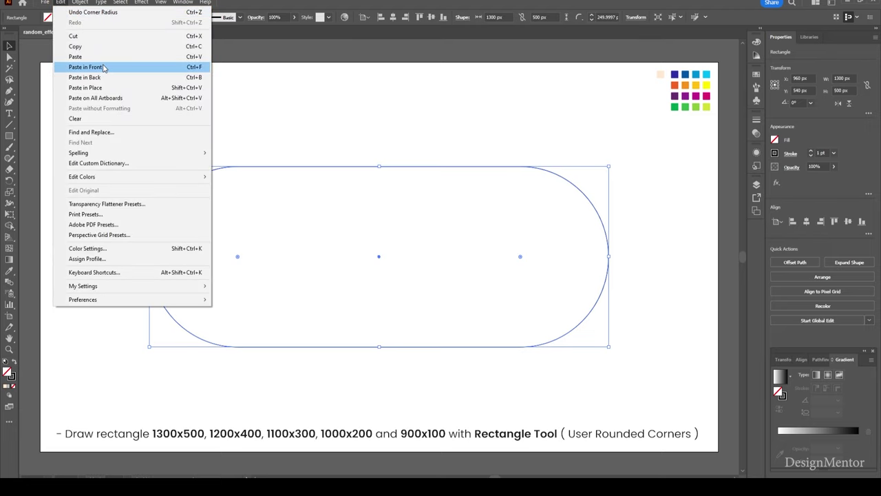
click(104, 67)
click(852, 79)
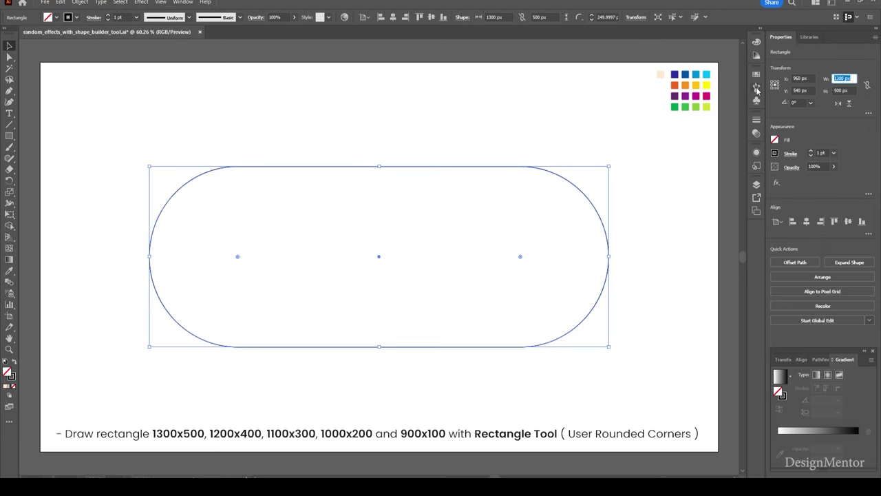
text(1200)
key(Tab)
text(0)
key(Return)
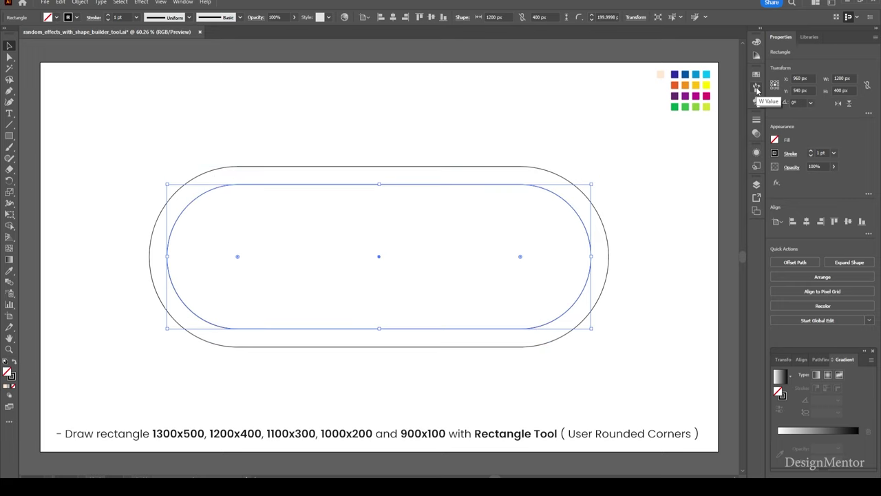
- Paste another copy in place and resize it to 1100 × 300 px
click(61, 3)
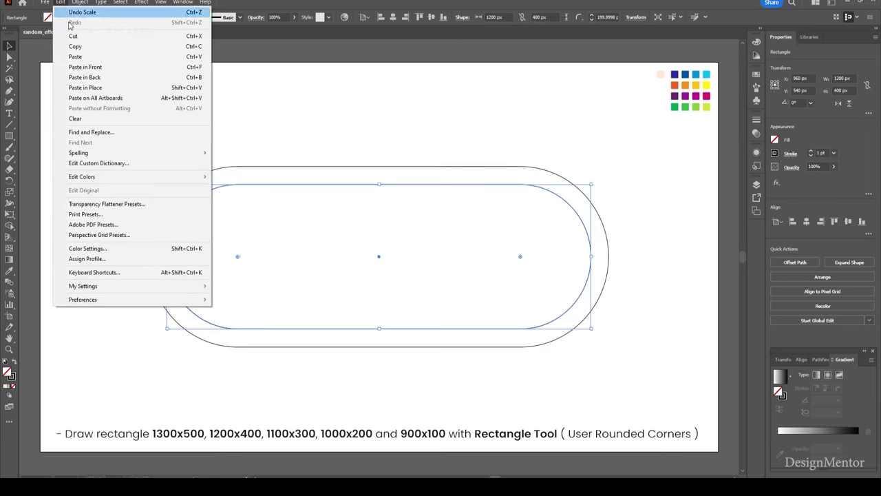
click(97, 46)
click(62, 2)
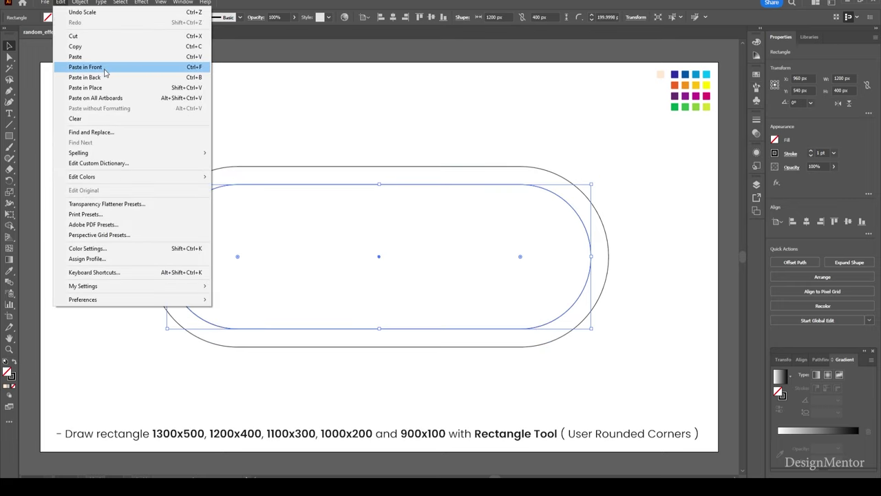
click(91, 67)
click(852, 78)
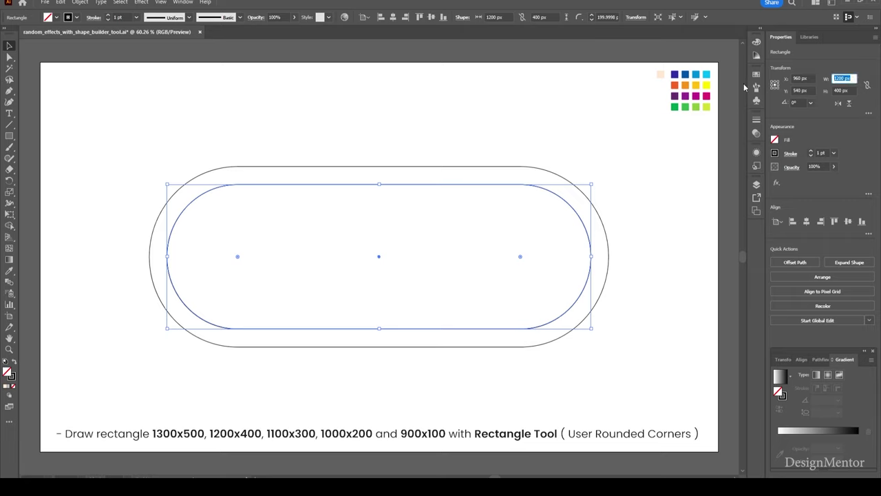
text(1100)
key(Tab)
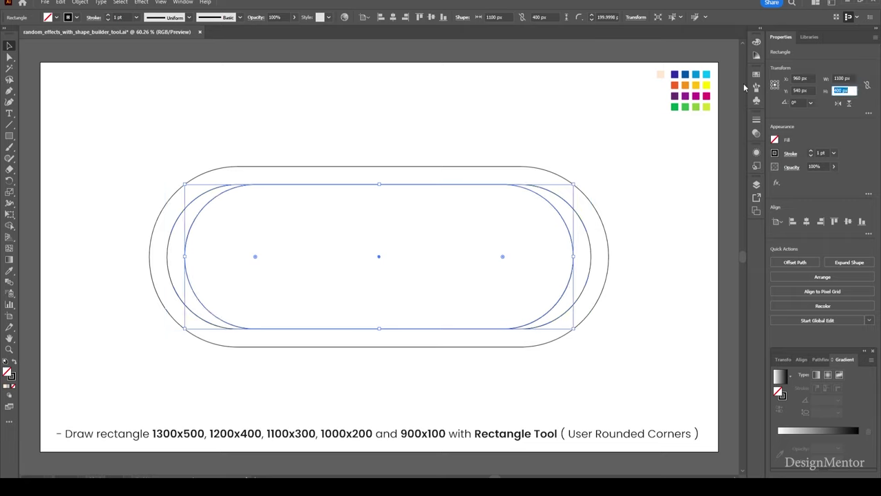
text(300)
key(Return)
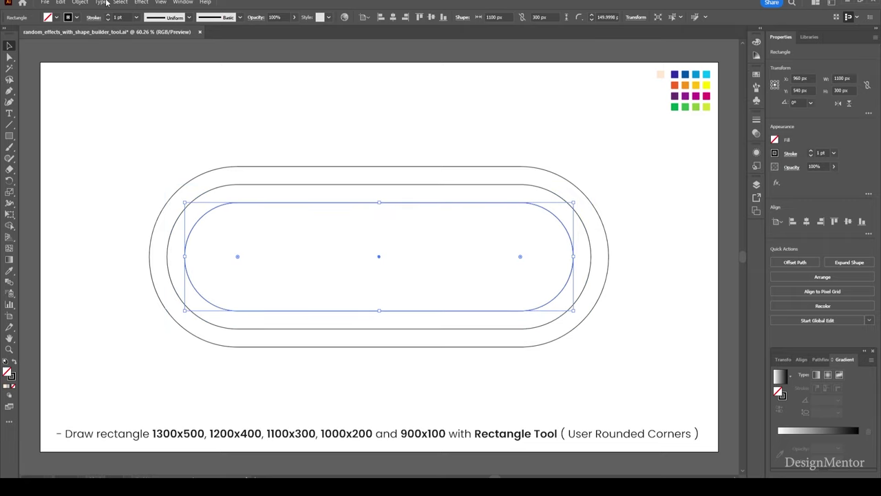
- Paste another copy in place and resize it to 1000 × 200 px
click(62, 2)
click(62, 2)
click(62, 3)
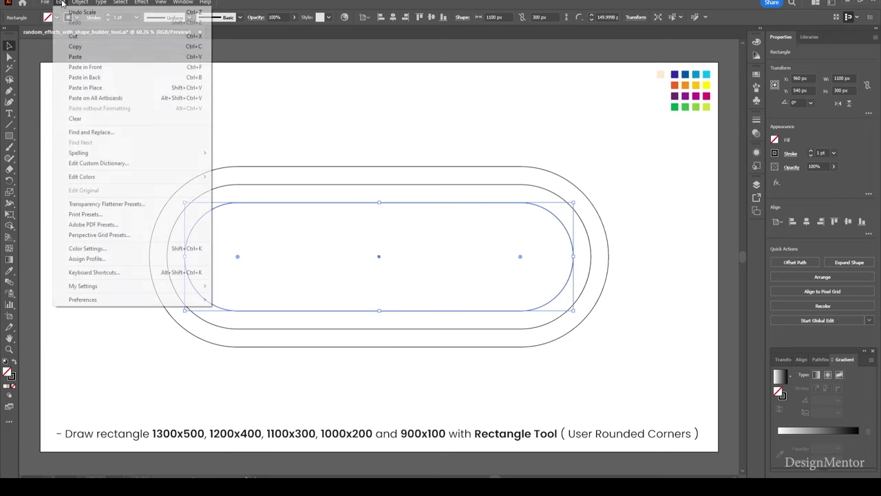
click(85, 67)
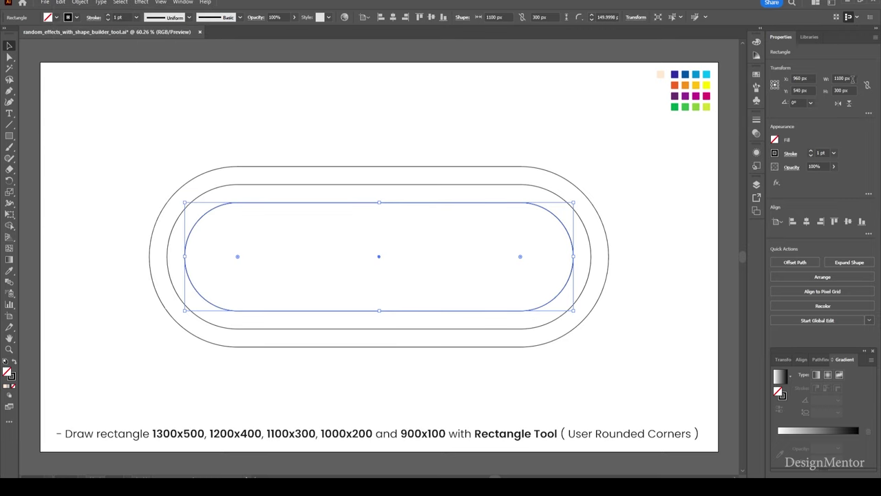
click(842, 79)
text(000)
key(Tab)
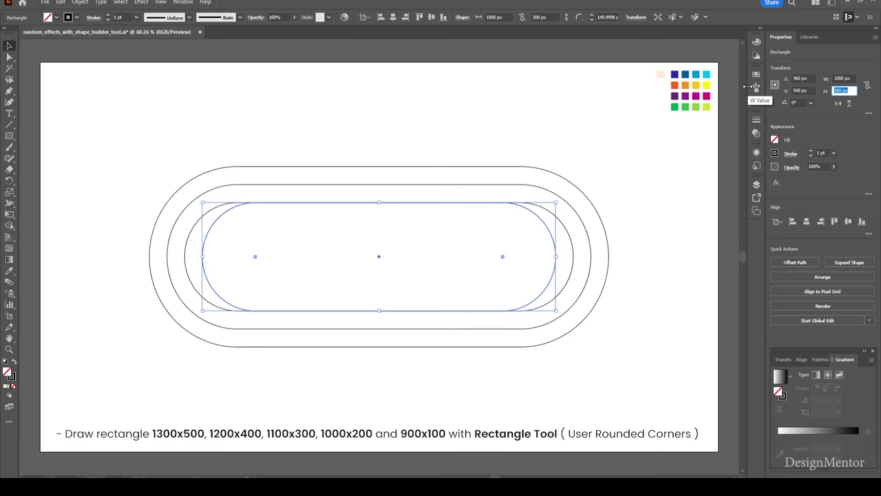
text(200)
key(Return)
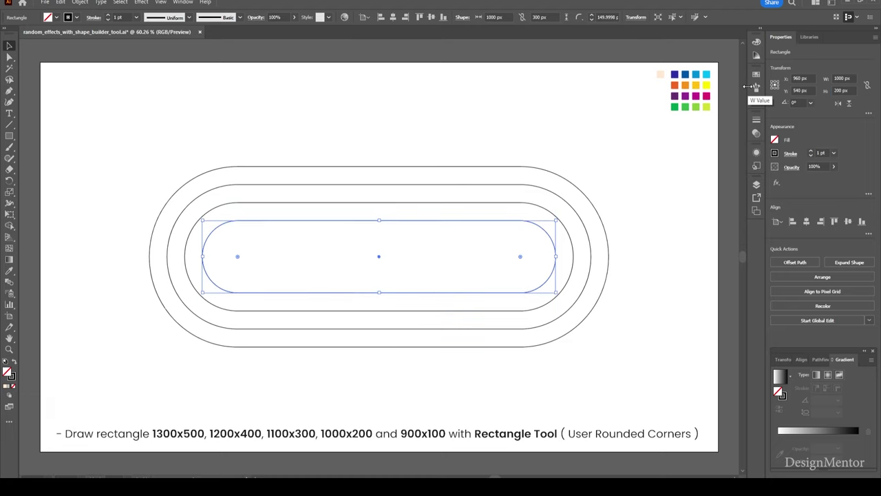
- Paste a final 900 × 100 px copy, then select all five pills
click(61, 2)
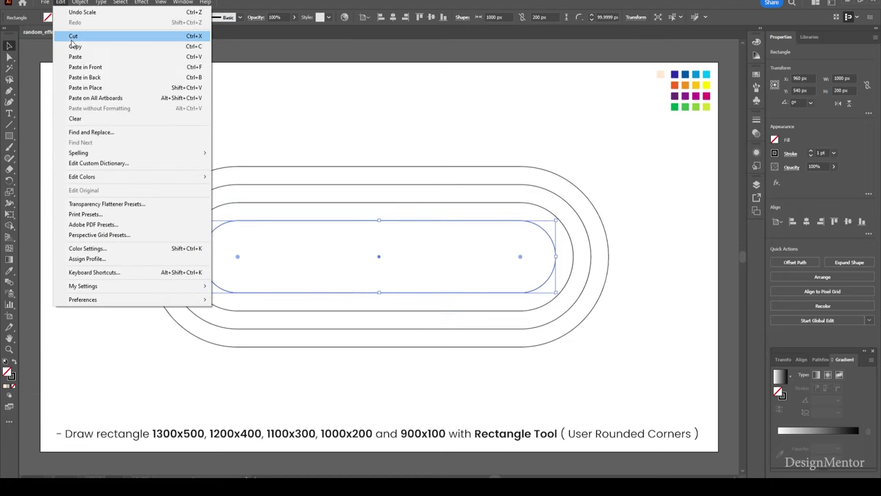
click(60, 3)
click(61, 2)
click(92, 67)
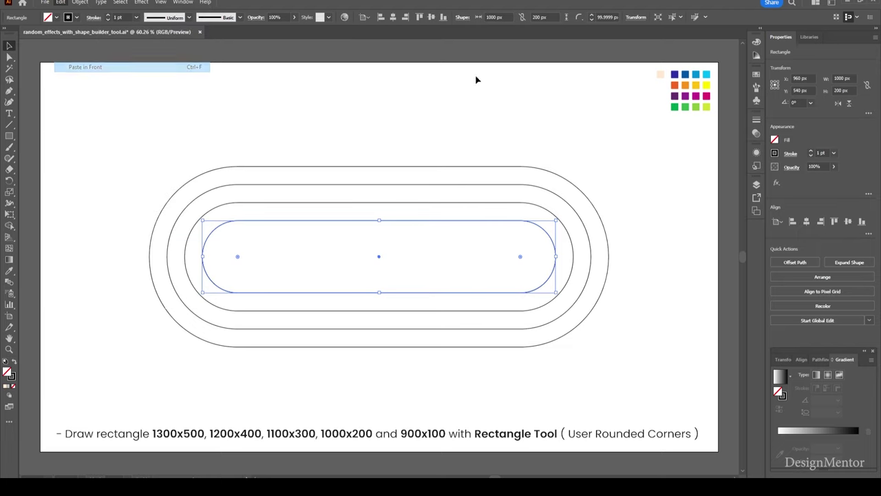
click(854, 78)
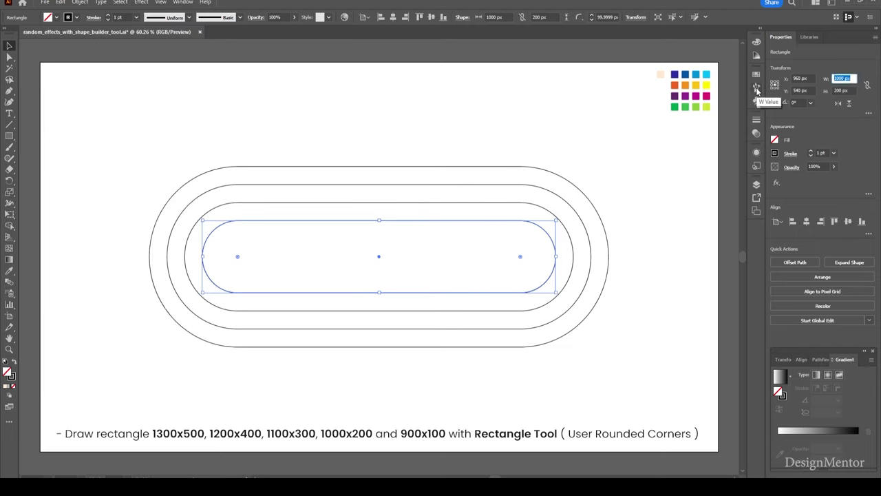
text(90)
key(Tab)
text(100)
key(Return)
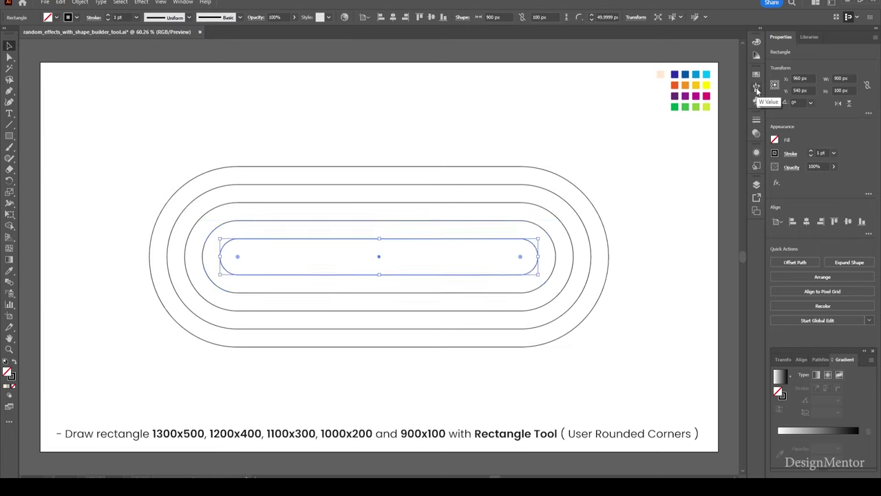
click(344, 134)
drag(242, 124, 490, 365)
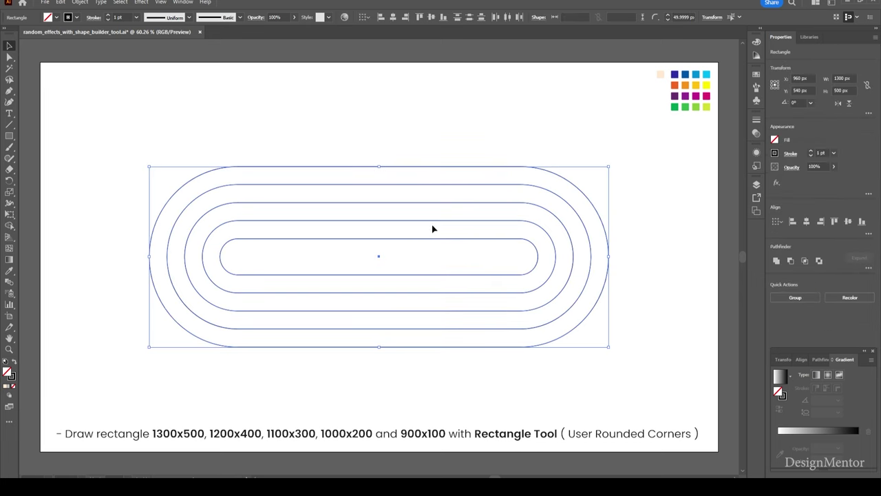
- Group the five pills and rotate the group to −45°
right_click(432, 205)
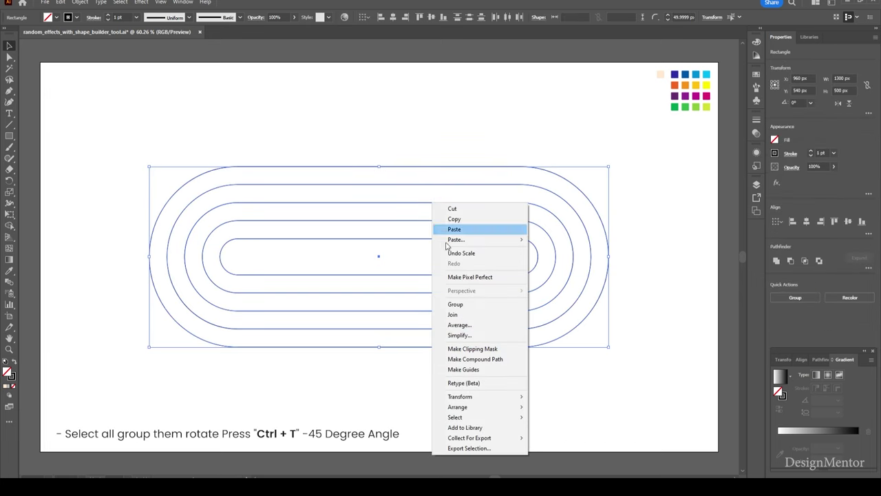
click(459, 306)
click(443, 114)
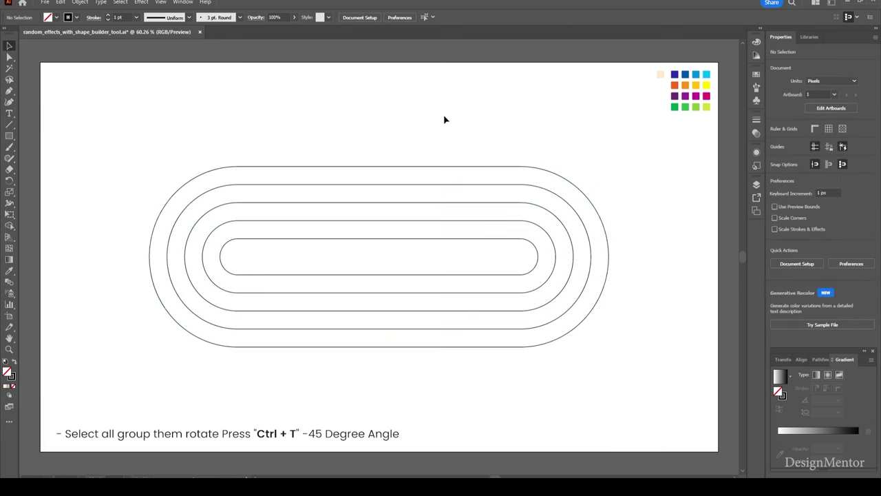
key(ctrl+a)
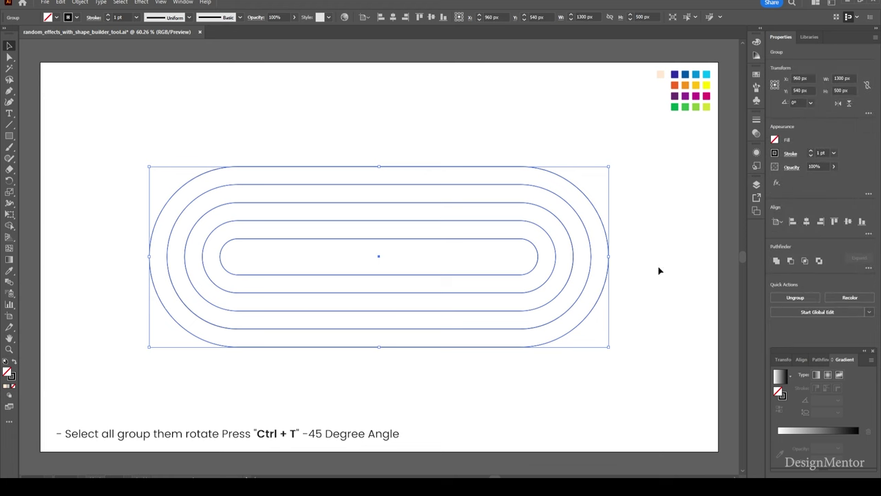
key(e)
drag(614, 162, 644, 295)
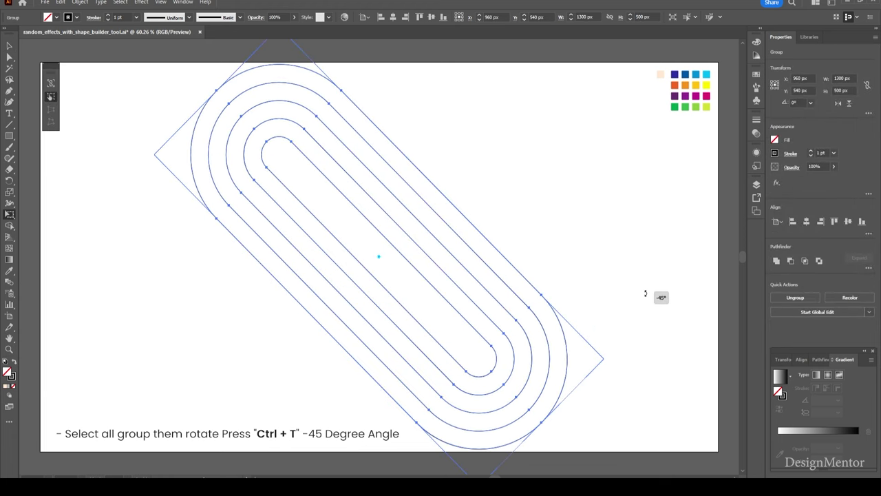
key(v)
click(618, 251)
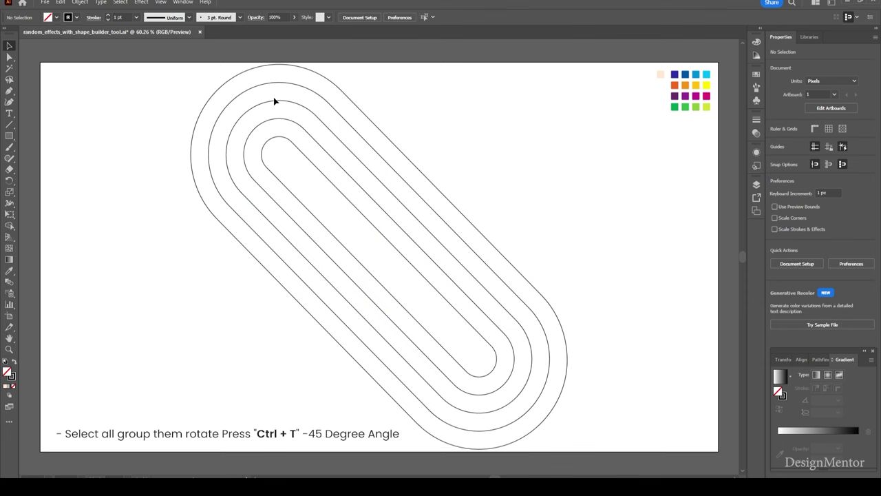
- Paste a copy of the group in front, rotate it 90°, and select both groups
click(252, 106)
click(61, 2)
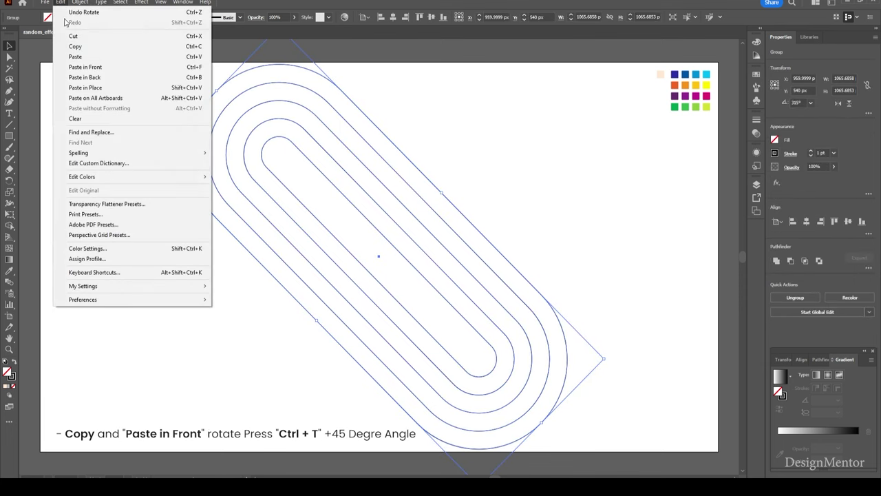
click(75, 46)
click(60, 2)
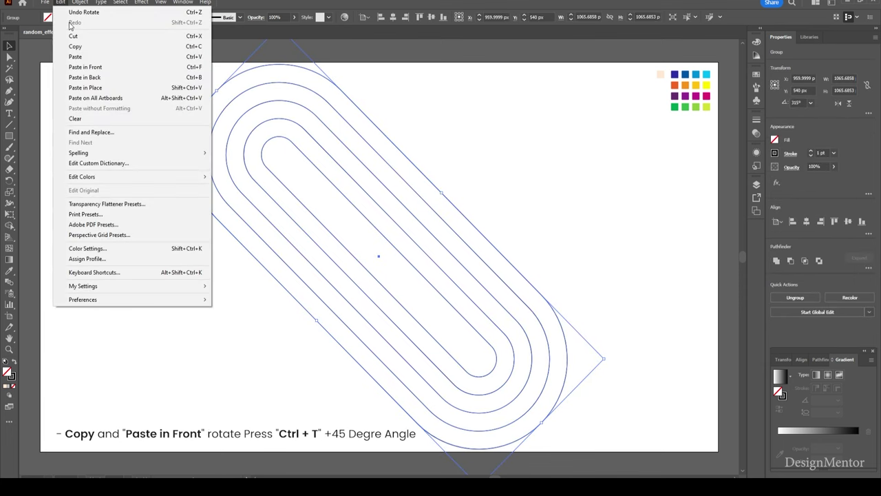
click(86, 67)
key(e)
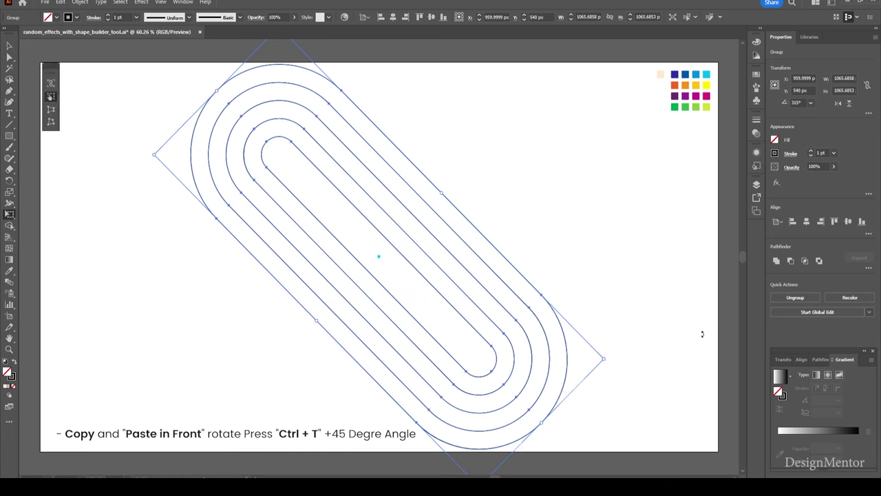
drag(610, 358, 344, 385)
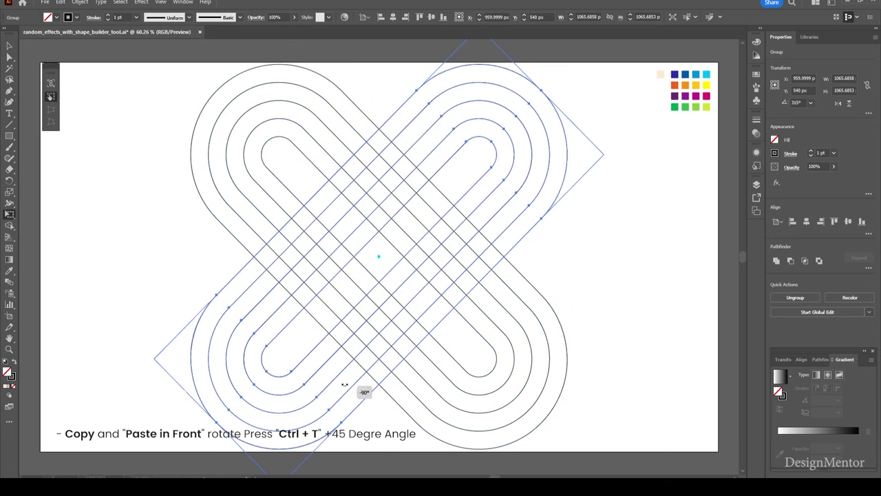
key(v)
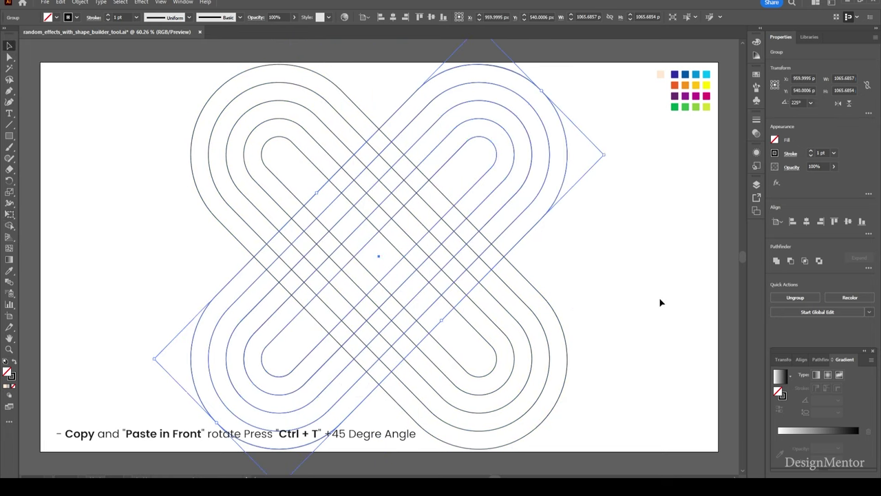
click(660, 302)
drag(165, 123, 566, 302)
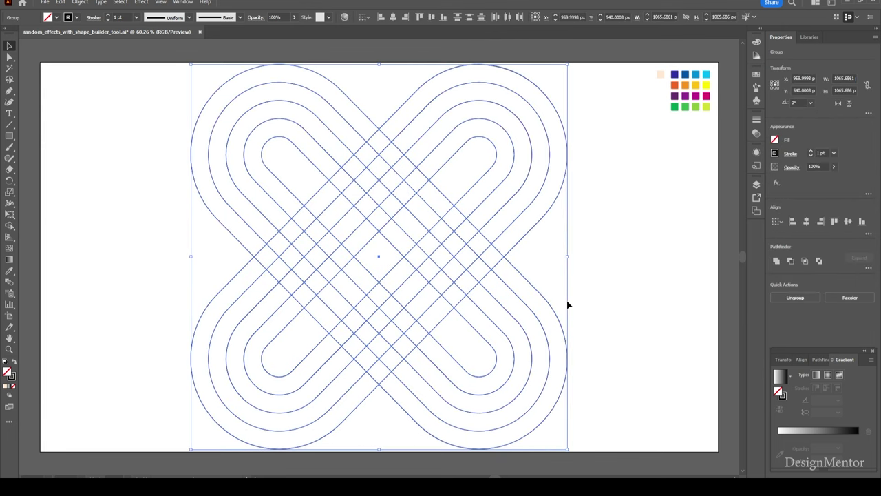
- With Shape Builder, merge the upper-left and upper-right band pieces into continuous strips
click(9, 225)
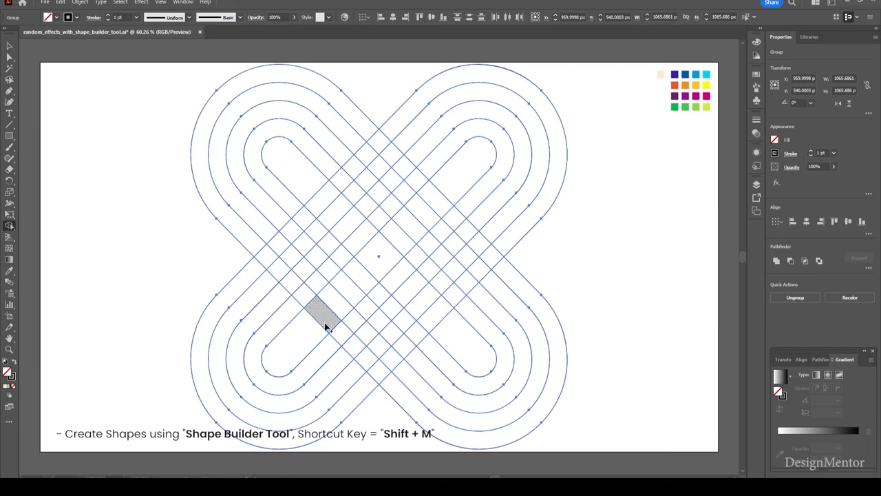
drag(326, 322, 255, 246)
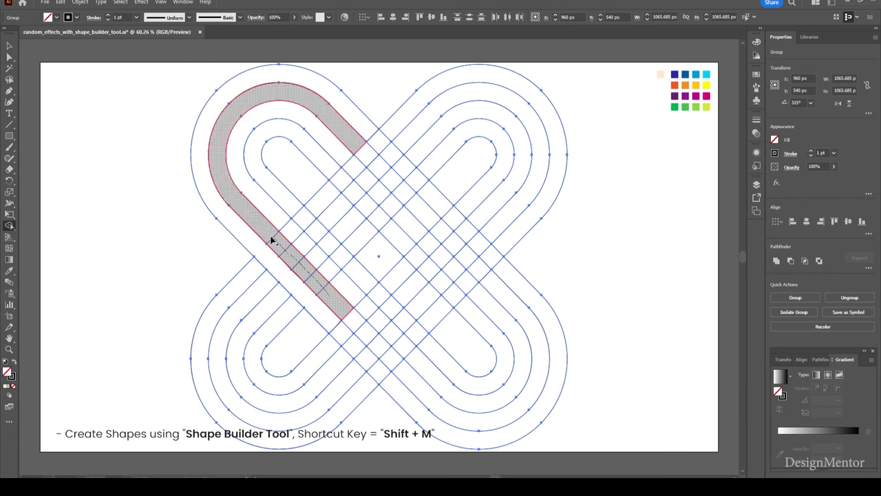
drag(289, 232, 281, 227)
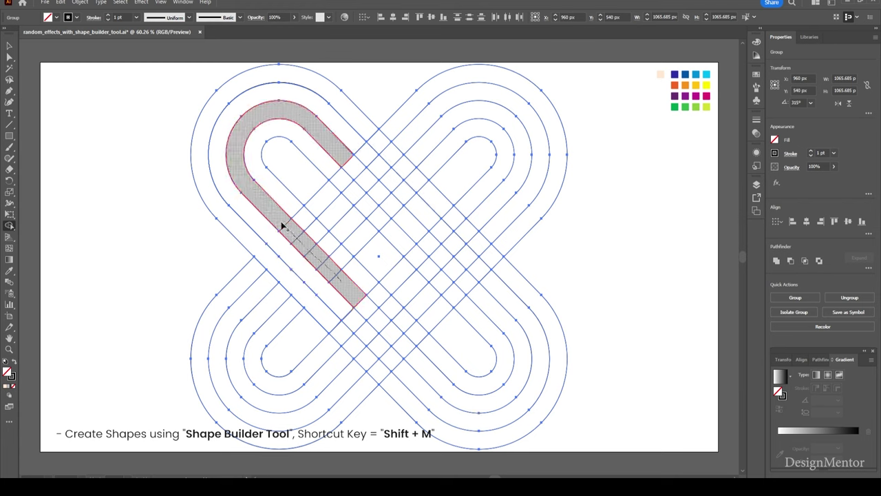
mouse_move(356, 275)
mouse_down()
mouse_move(289, 205)
mouse_move(389, 136)
mouse_up()
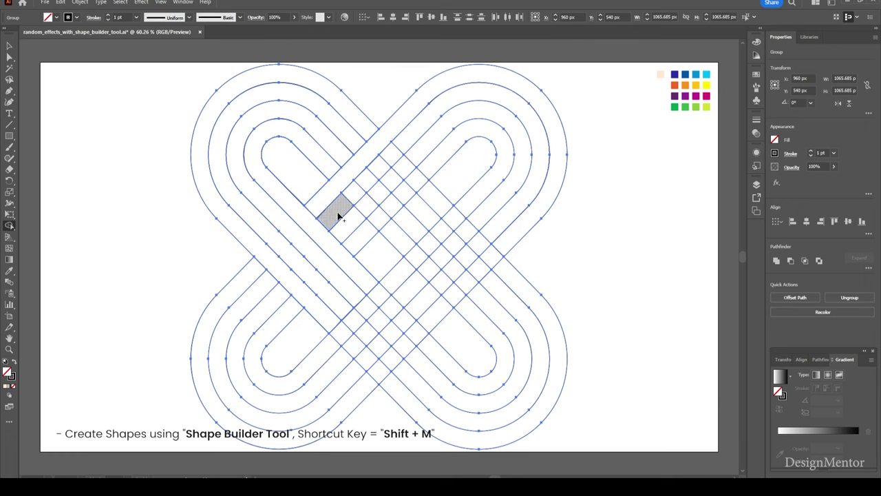
drag(340, 218, 403, 147)
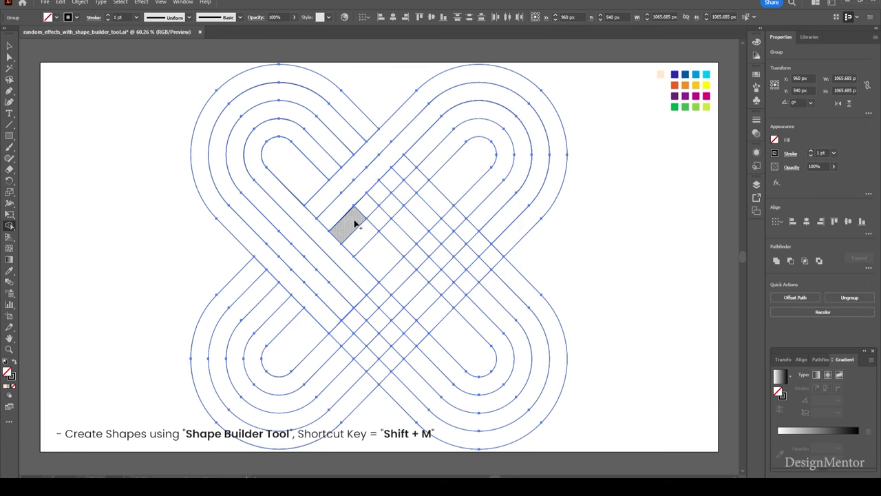
drag(353, 222, 416, 160)
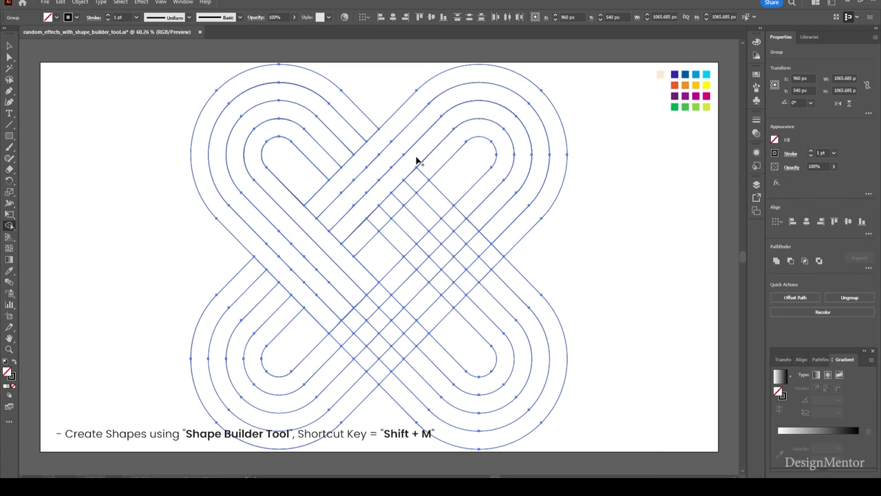
drag(360, 234, 429, 169)
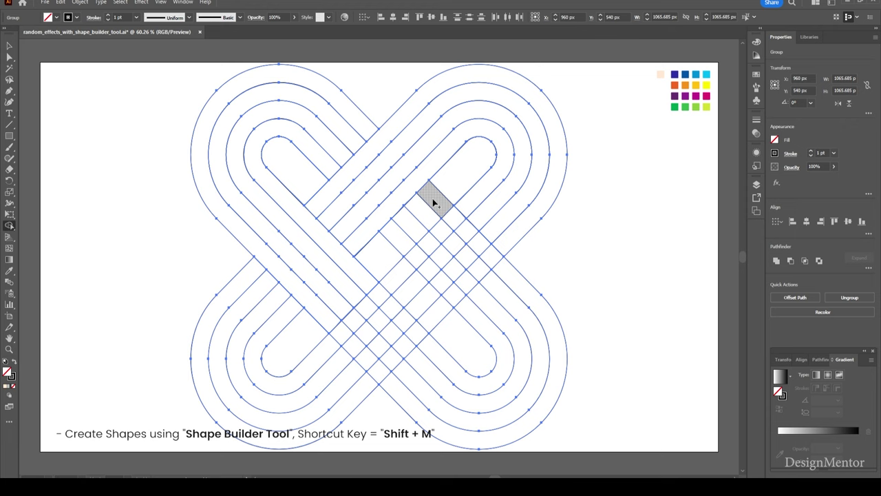
- Merge the four diagonal bands around the lower-right curve
drag(432, 201, 507, 268)
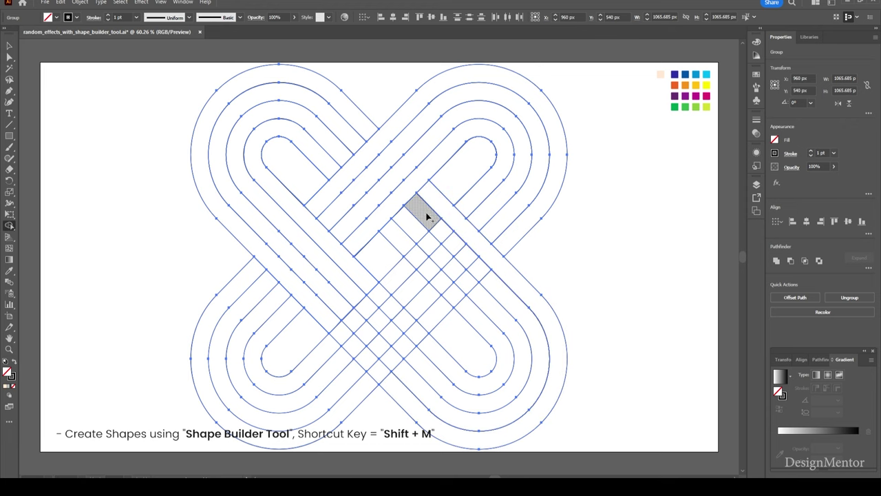
drag(426, 216, 491, 284)
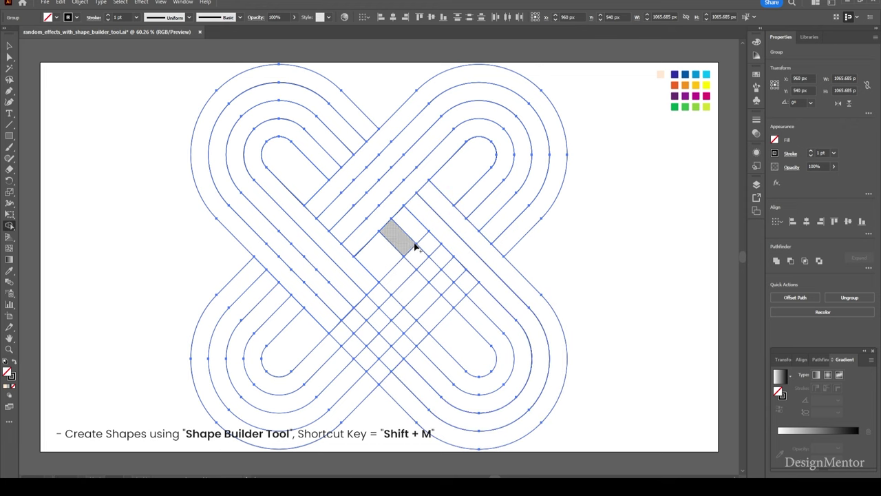
drag(412, 227, 477, 298)
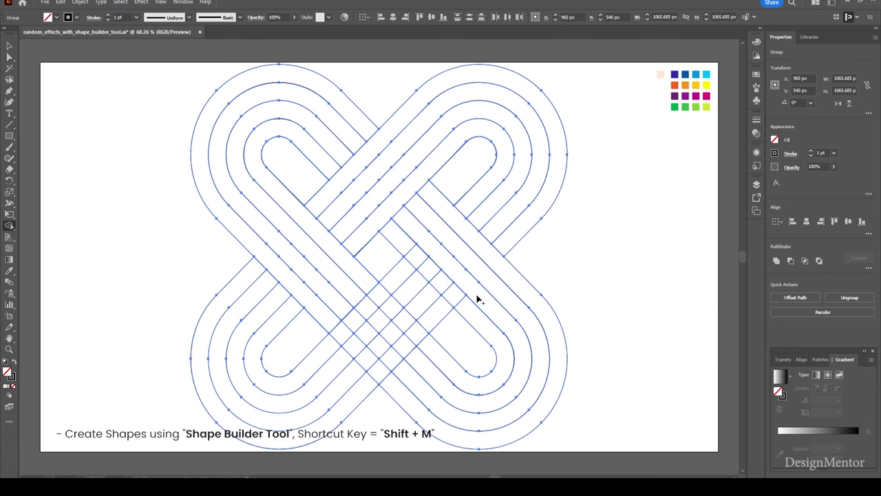
drag(393, 236, 464, 311)
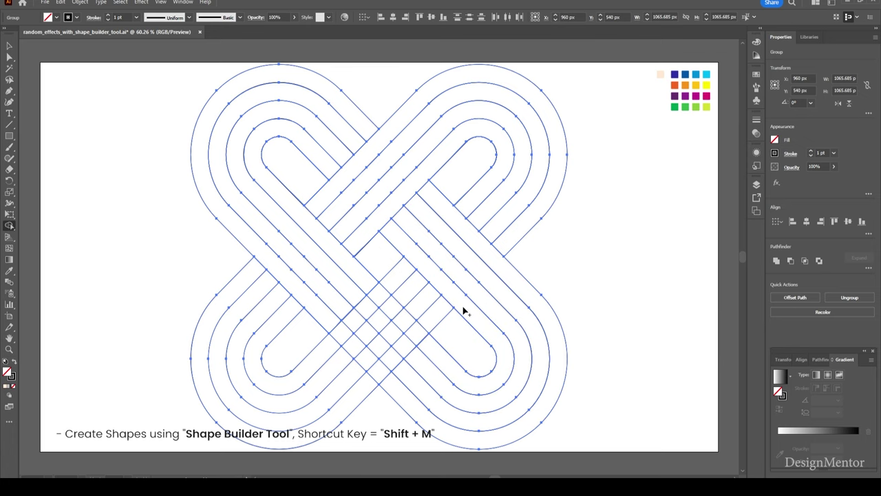
- Merge the bands around the lower-left curve, including the central diamond
drag(425, 331, 369, 392)
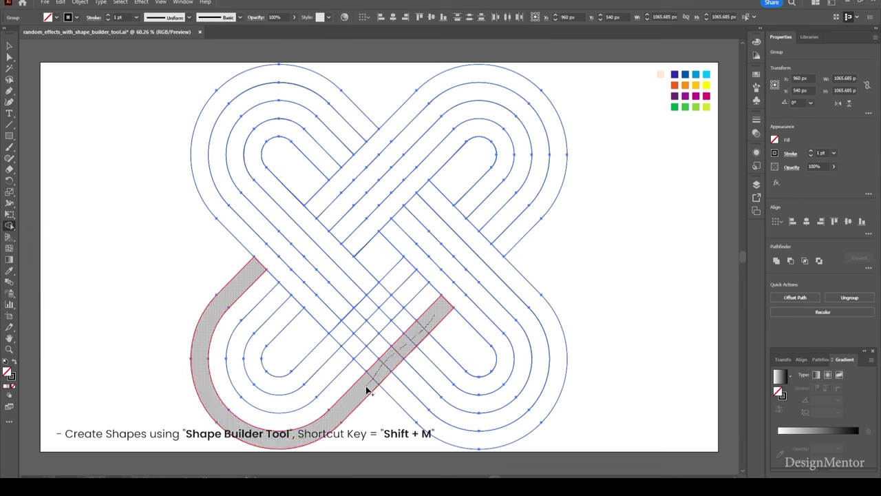
drag(421, 309, 350, 376)
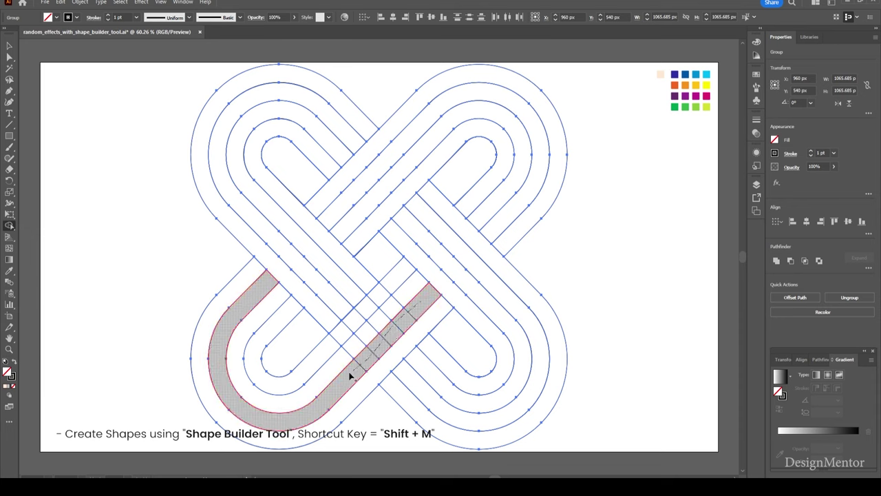
drag(403, 293, 340, 365)
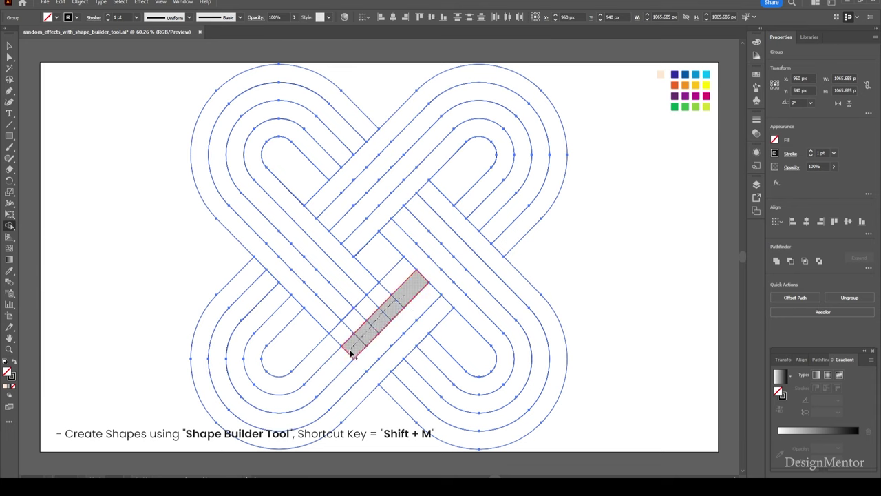
drag(393, 284, 327, 351)
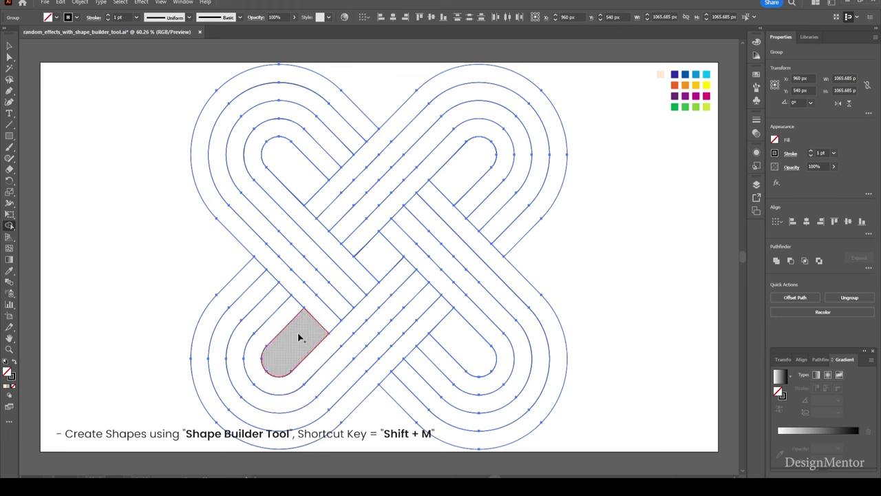
- Merge each inner rounded end cap into its band
click(298, 333)
click(298, 167)
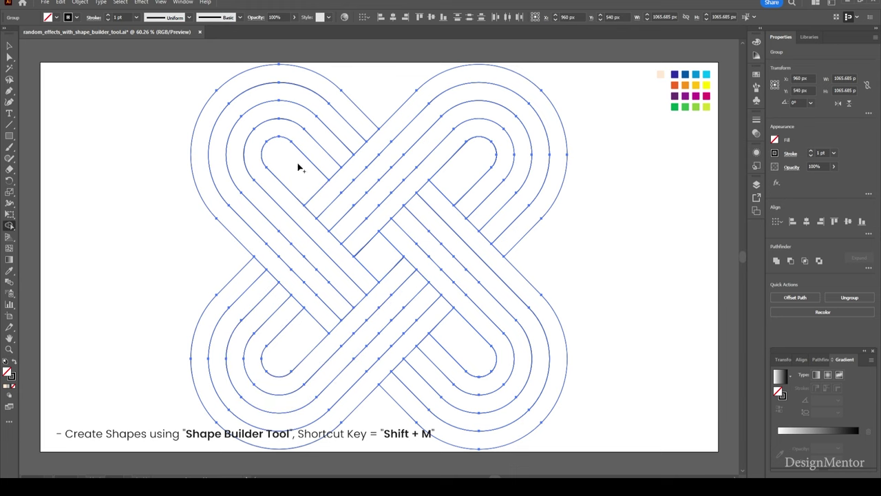
click(465, 178)
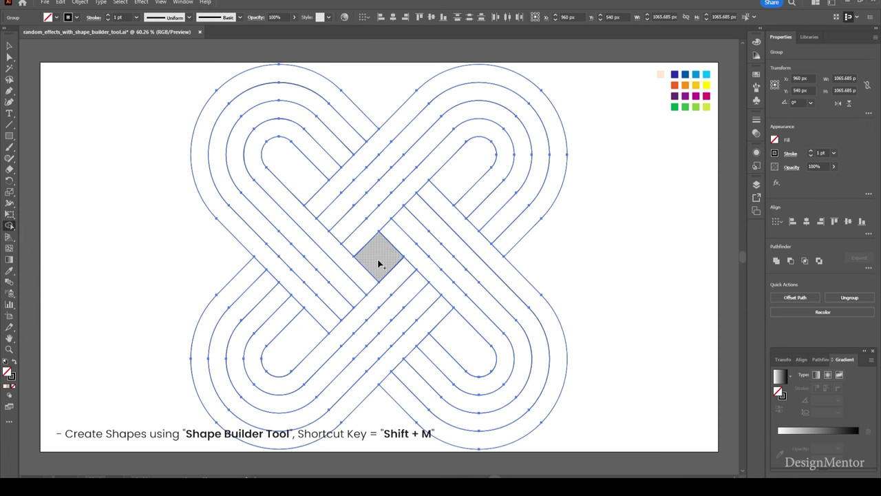
click(452, 342)
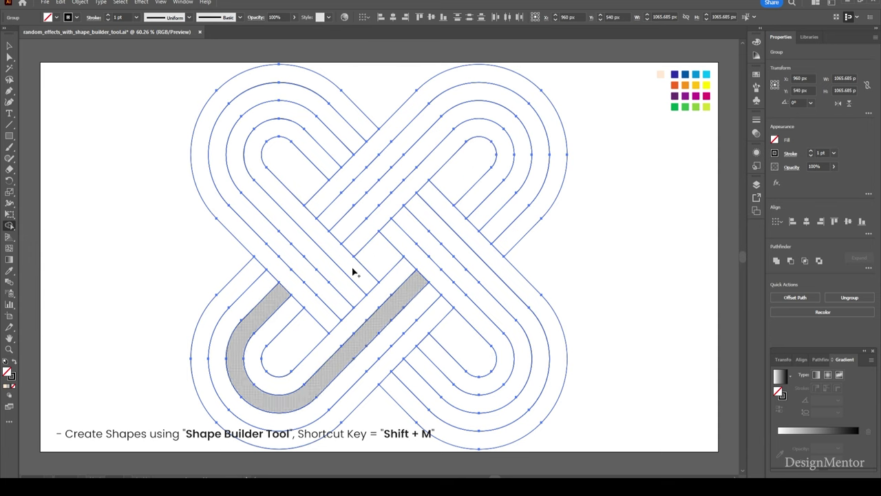
click(304, 177)
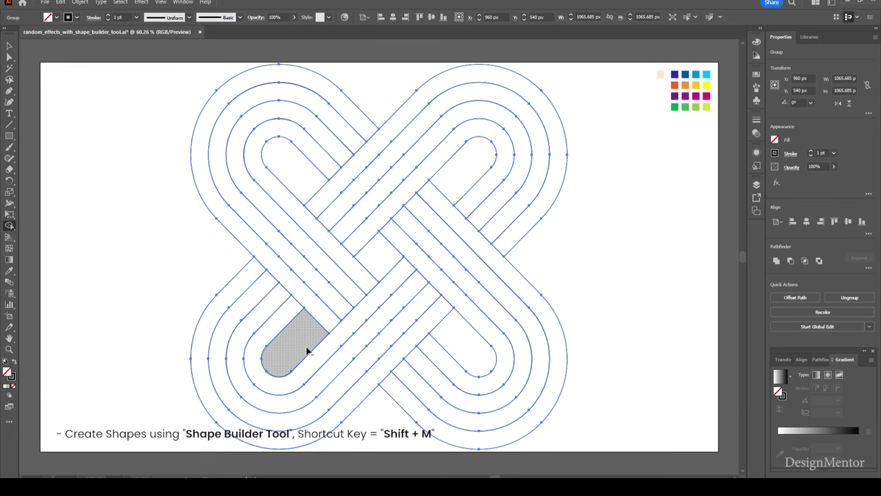
- Ungroup the knot artwork and select the outer top-left loop
key(v)
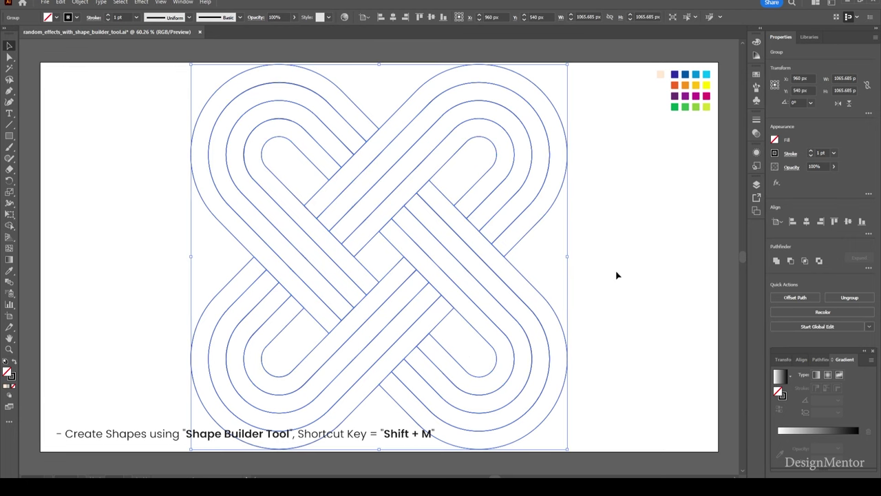
click(615, 273)
drag(153, 142, 500, 244)
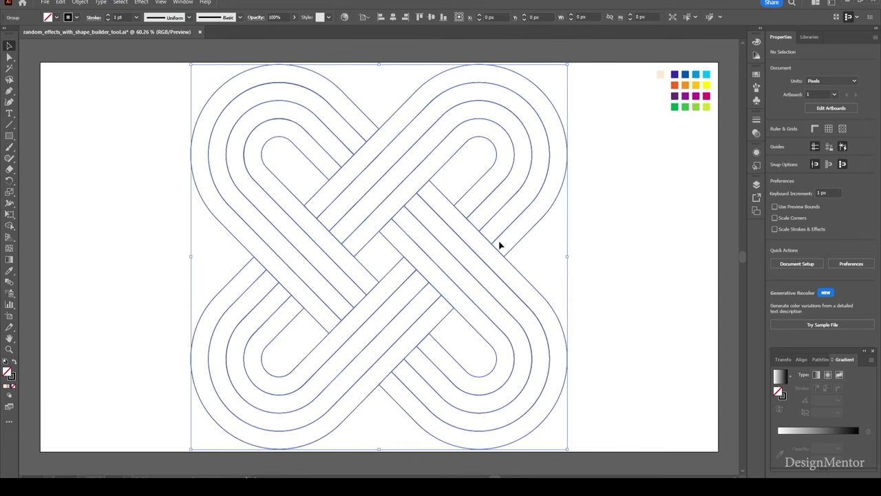
right_click(417, 167)
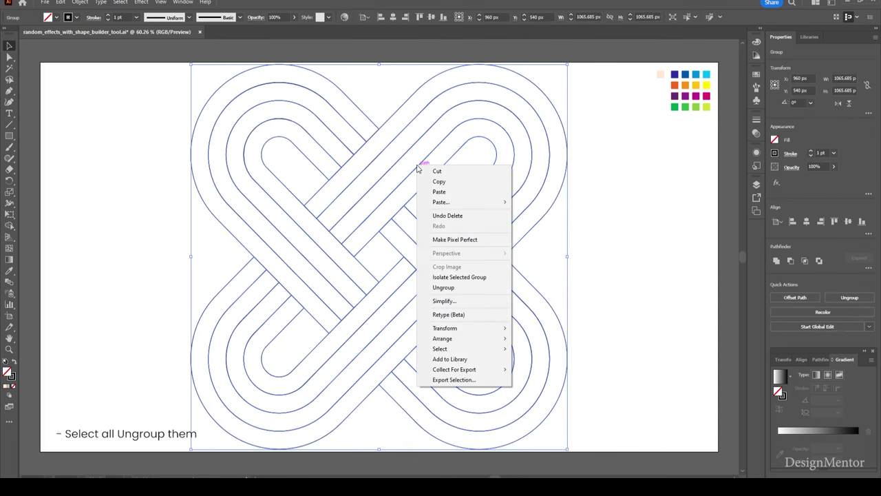
click(451, 288)
click(282, 125)
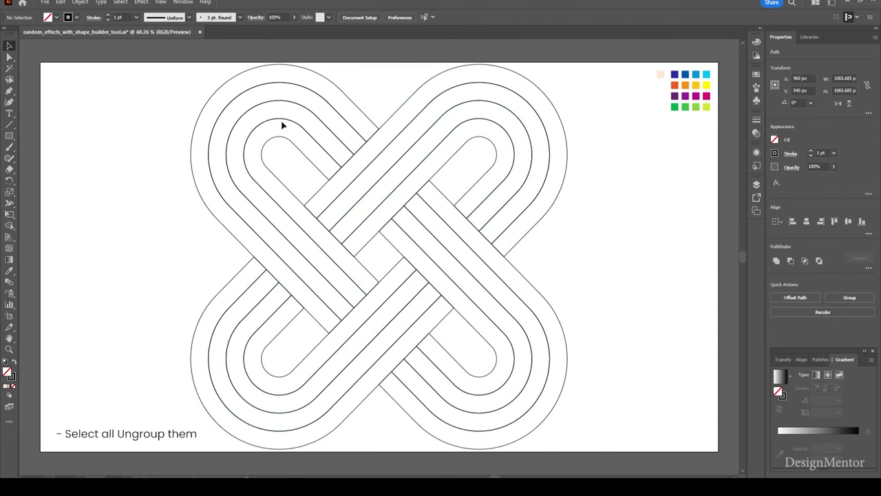
click(298, 67)
- Fill the two outer top-left loop bands dark blue and medium blue from the swatches
key(i)
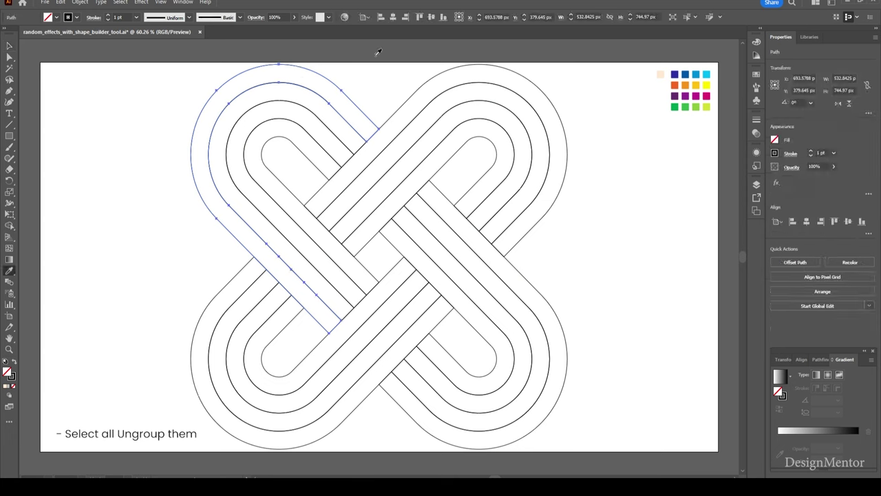
click(678, 75)
key(v)
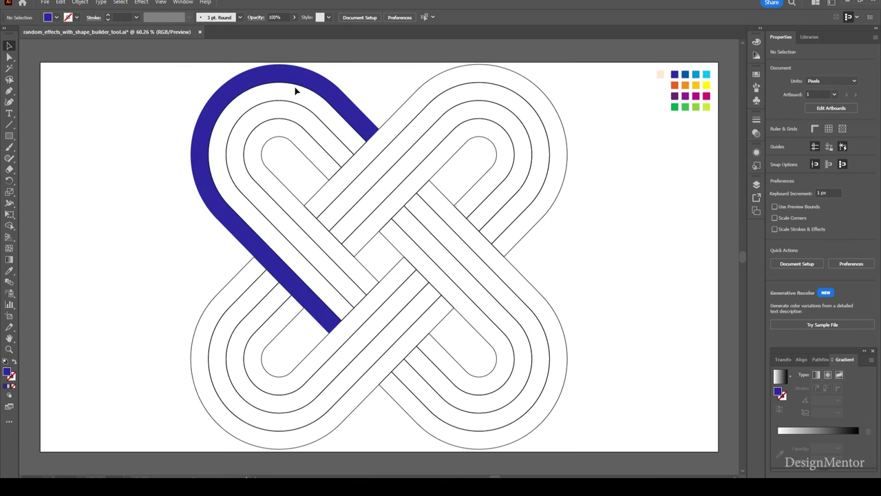
click(295, 88)
key(i)
click(685, 74)
key(v)
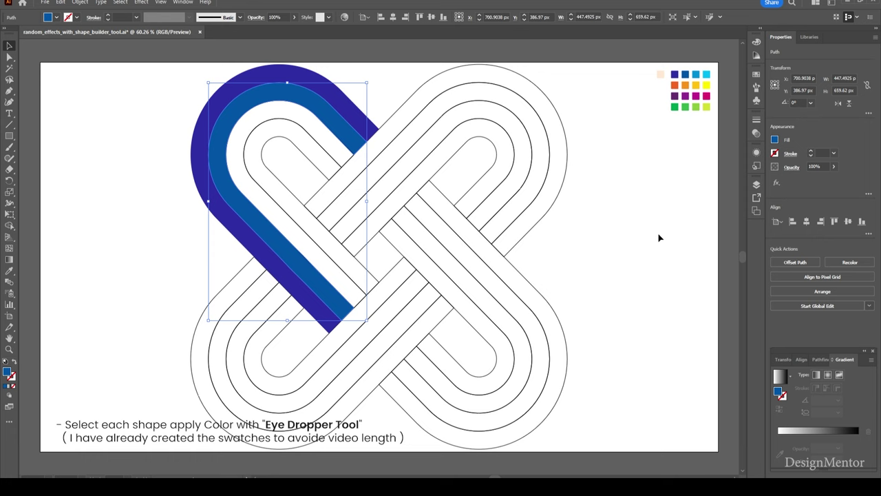
click(659, 236)
- Fill the third top-left band lighter blue and try light blue on the next band
click(308, 115)
key(i)
click(695, 74)
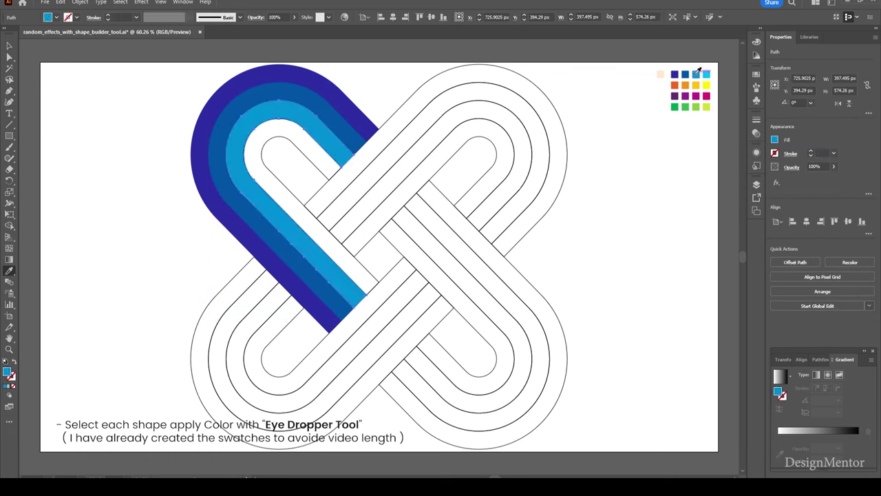
key(v)
click(295, 122)
key(i)
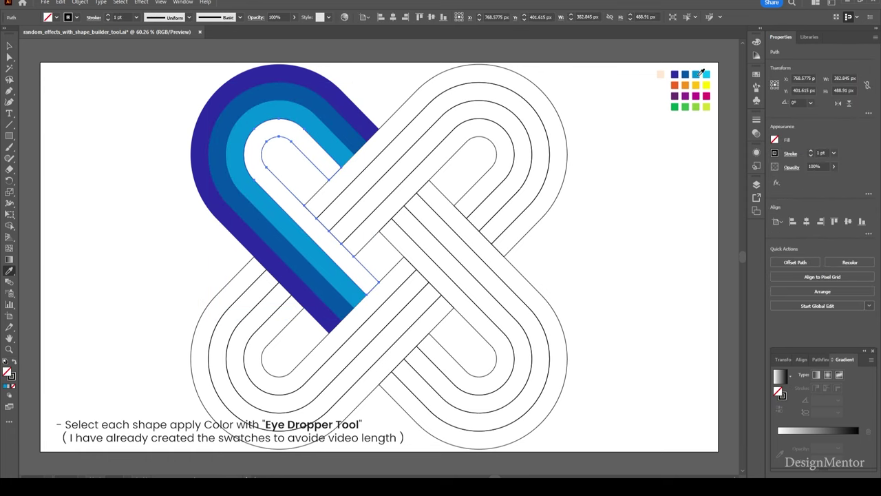
click(697, 75)
- Undo that fill and colour the fourth top-left band light cyan instead
key(ctrl+z)
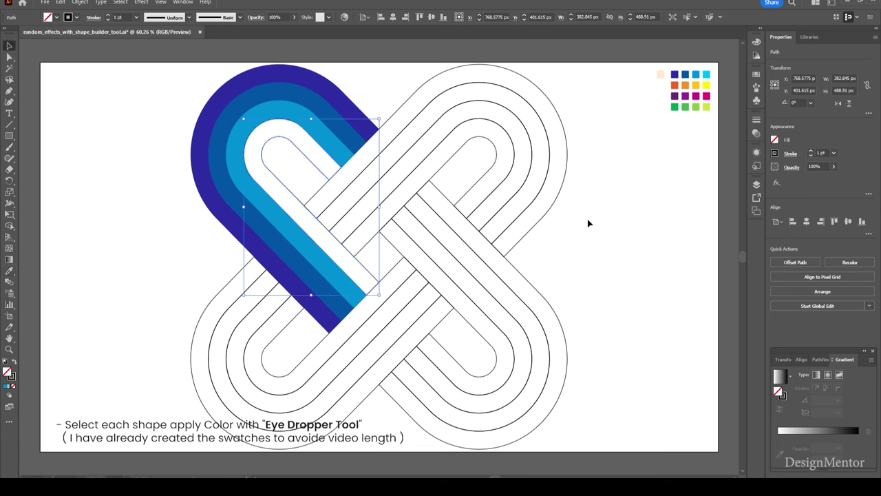
key(v)
click(589, 219)
click(283, 121)
key(i)
click(707, 74)
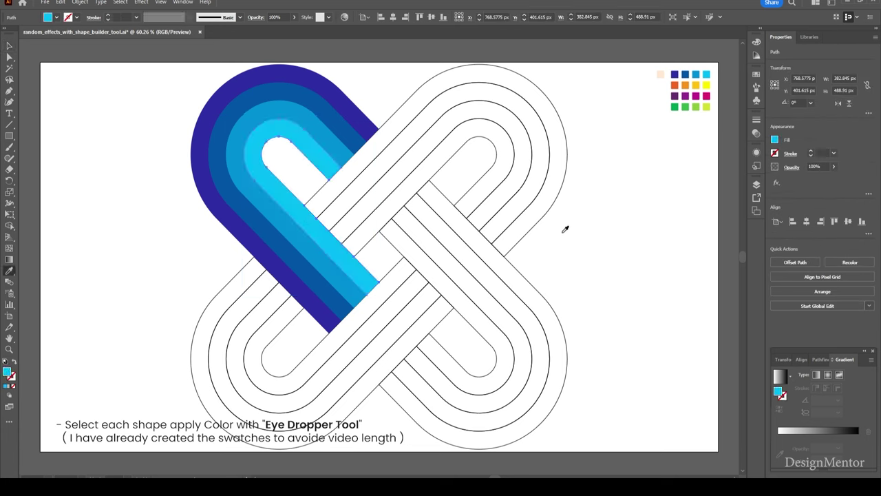
click(596, 262)
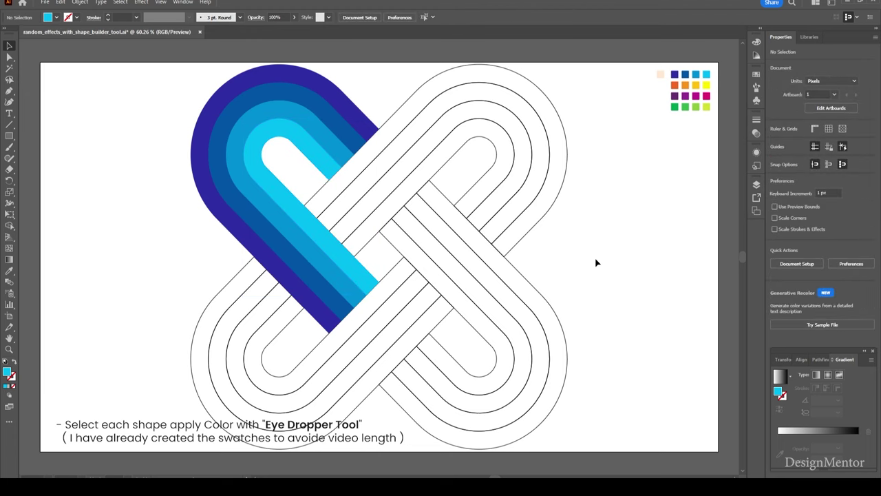
- Fill the outer two top-right loop bands orange and light orange
click(419, 91)
key(i)
click(673, 84)
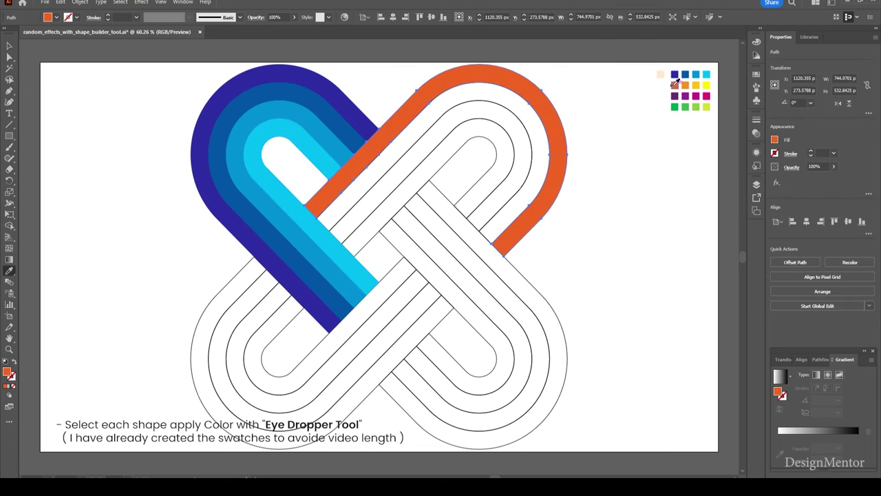
click(530, 108)
click(688, 81)
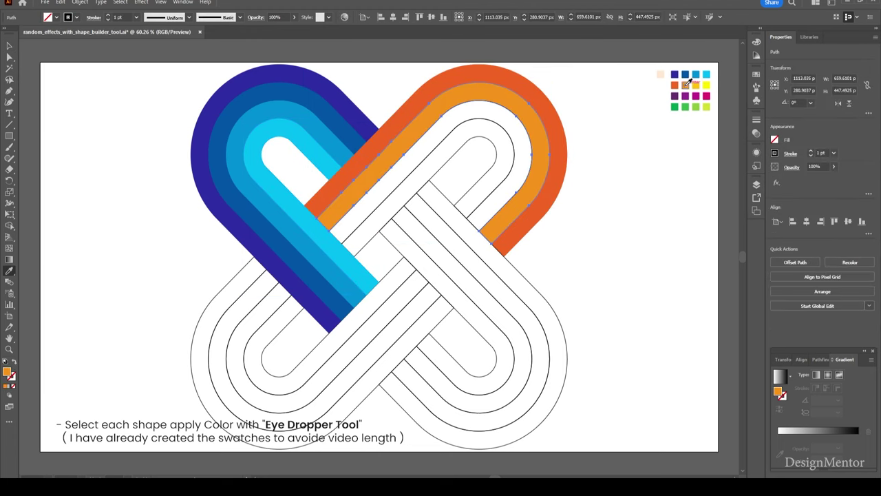
key(v)
- Fill the third top-right band yellow and the innermost band bright yellow
click(525, 124)
key(i)
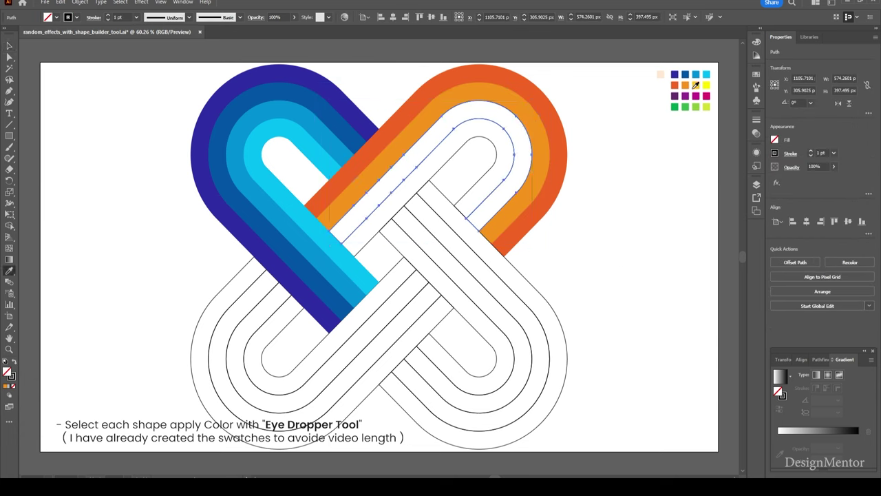
click(695, 84)
key(v)
click(608, 366)
click(513, 145)
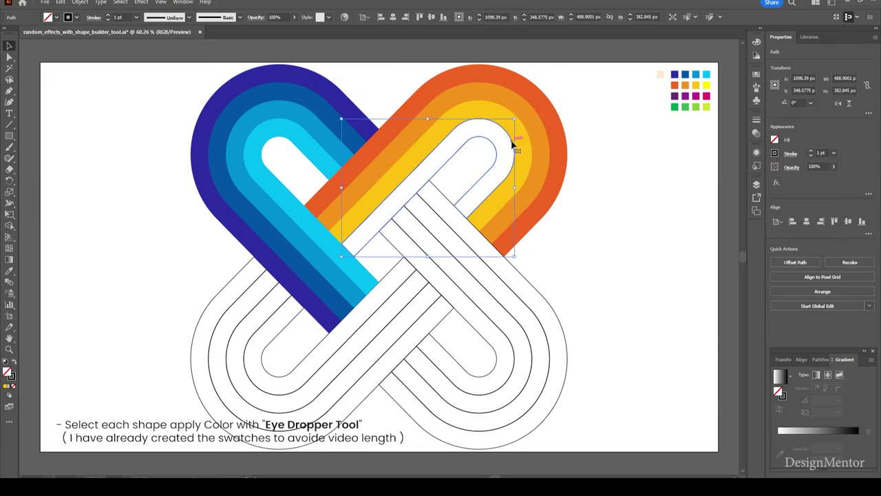
key(i)
click(706, 85)
- Fill the outer two bottom-right loop bands dark purple and purple
key(v)
click(565, 334)
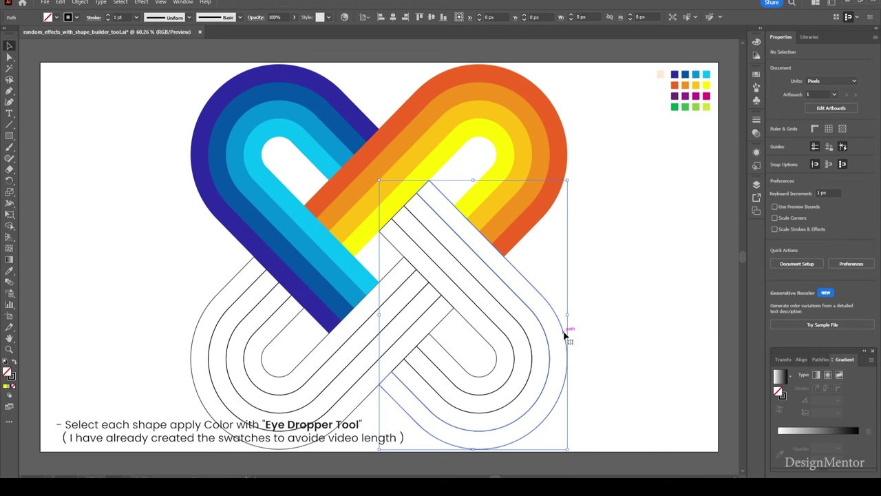
key(i)
click(675, 96)
key(v)
click(617, 274)
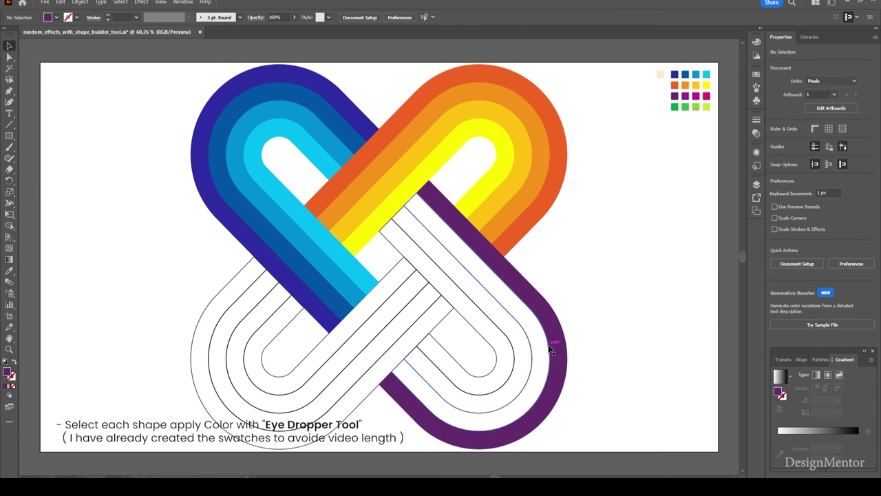
click(550, 350)
key(i)
click(695, 96)
- Colour the next bottom-right band and fill the innermost white band magenta
key(v)
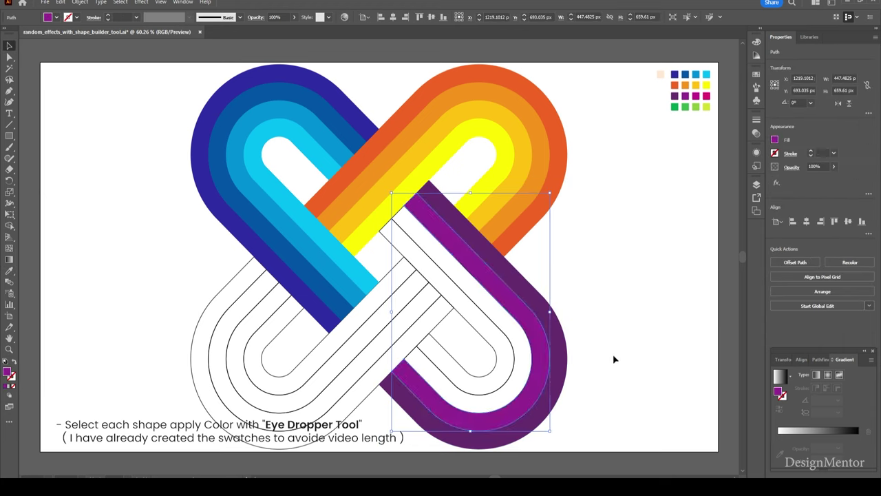
click(529, 384)
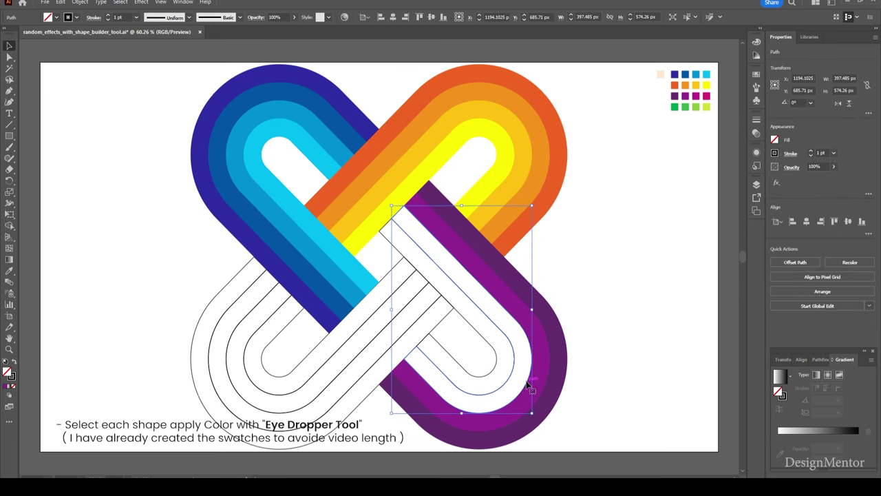
key(i)
click(705, 96)
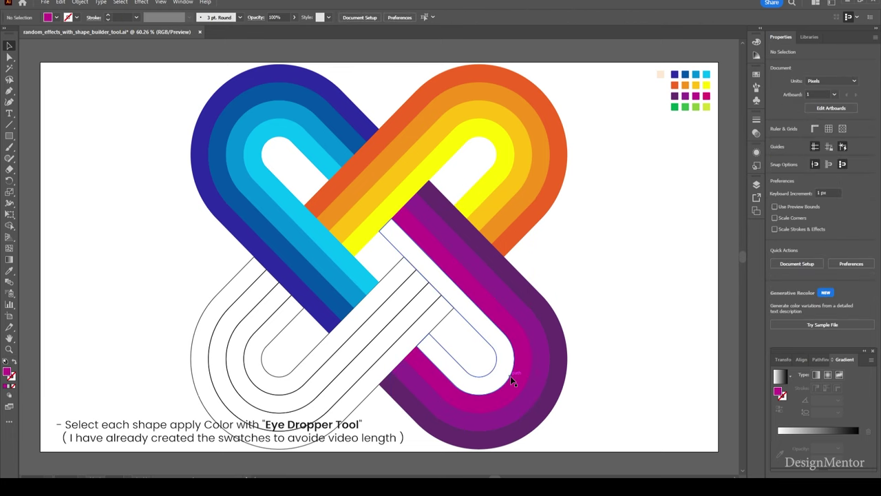
click(510, 375)
key(i)
click(706, 96)
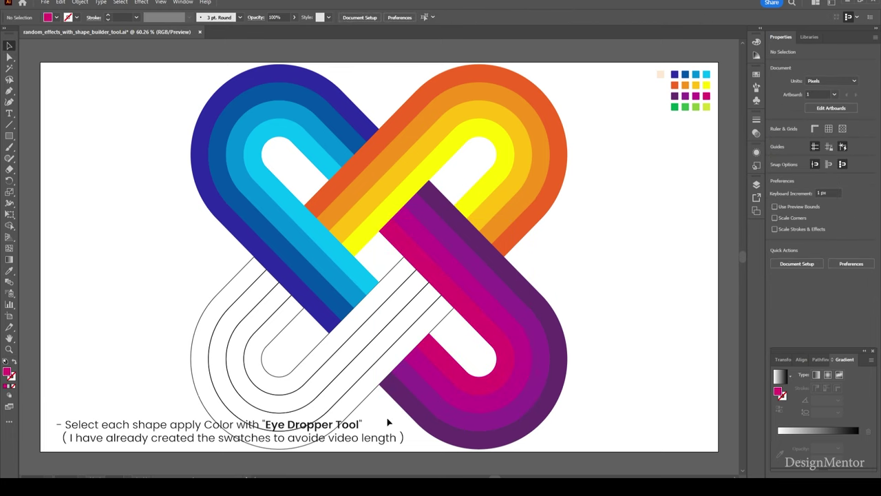
- Fill the four lower-left loop bands green, lighter green, light green and yellow-green
ctrl+click(369, 399)
click(676, 107)
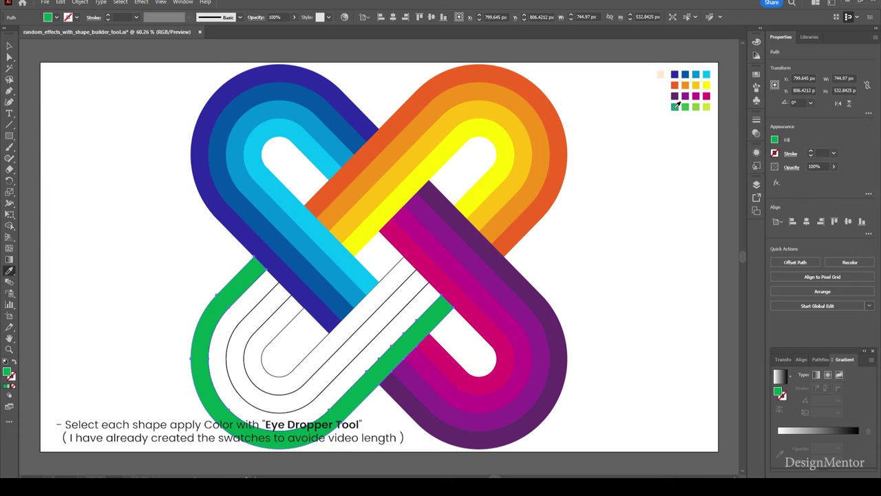
ctrl+click(342, 399)
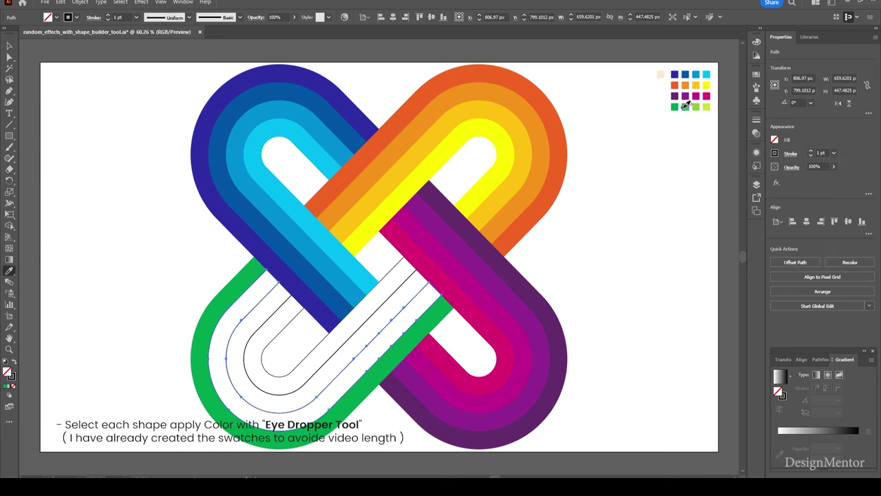
click(685, 107)
ctrl+click(657, 338)
ctrl+click(313, 403)
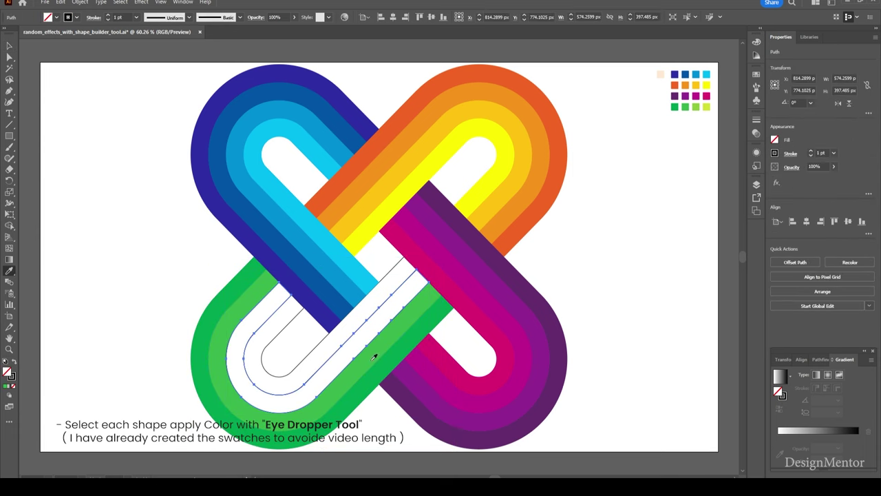
click(696, 107)
ctrl+click(642, 287)
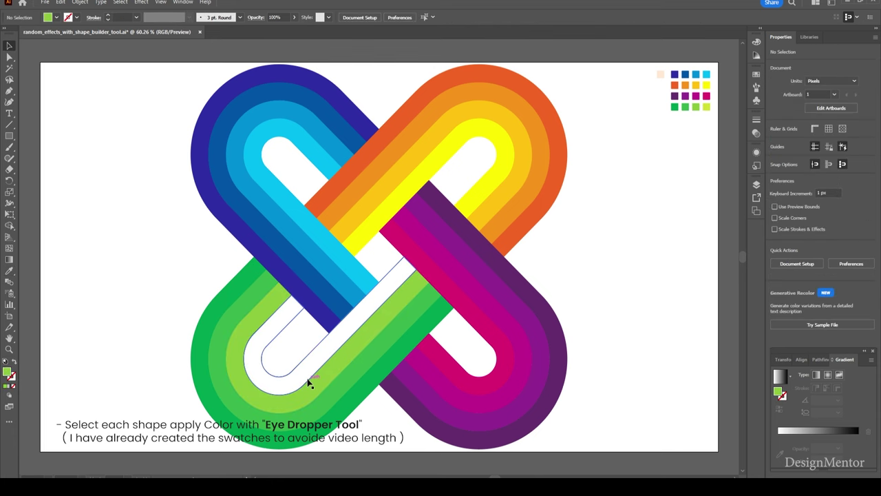
ctrl+click(307, 380)
click(706, 107)
- Deselect, then marquee-select every shape of the knot
key(v)
click(649, 277)
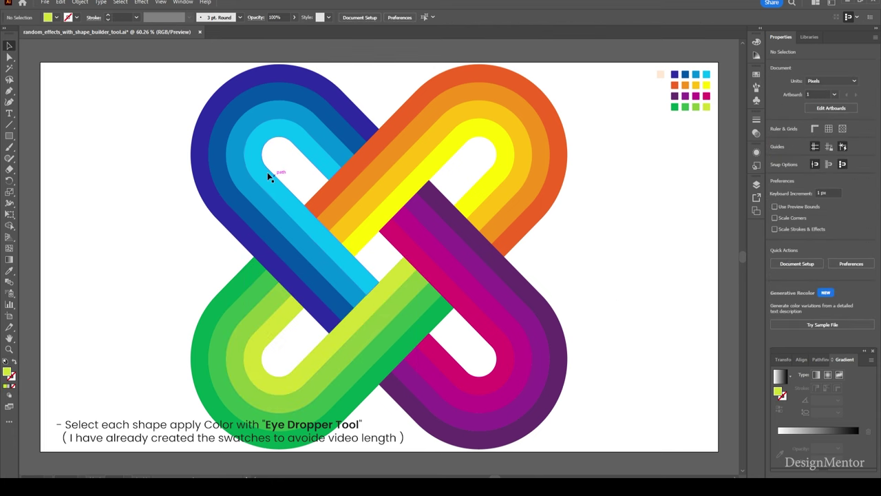
drag(165, 139, 482, 282)
- Group all the knot shapes and scale the group down to about 945 px square
right_click(484, 252)
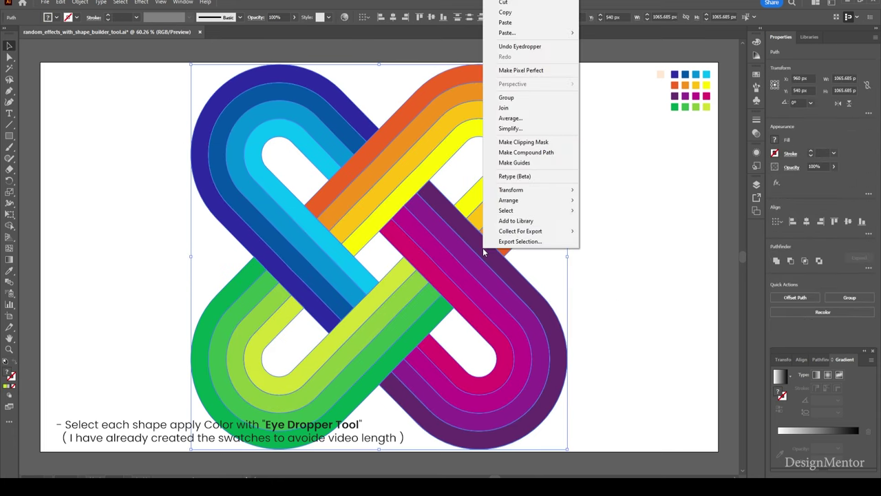
click(523, 97)
key(shift+m)
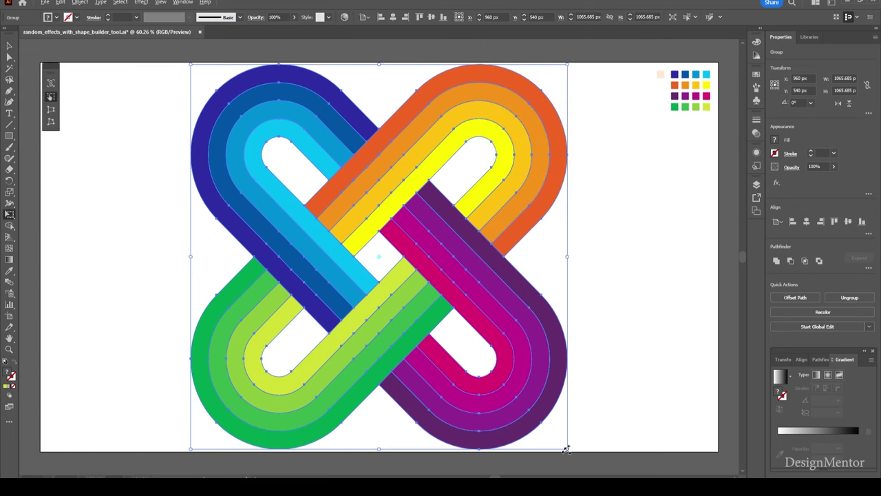
drag(567, 449, 549, 425)
key(v)
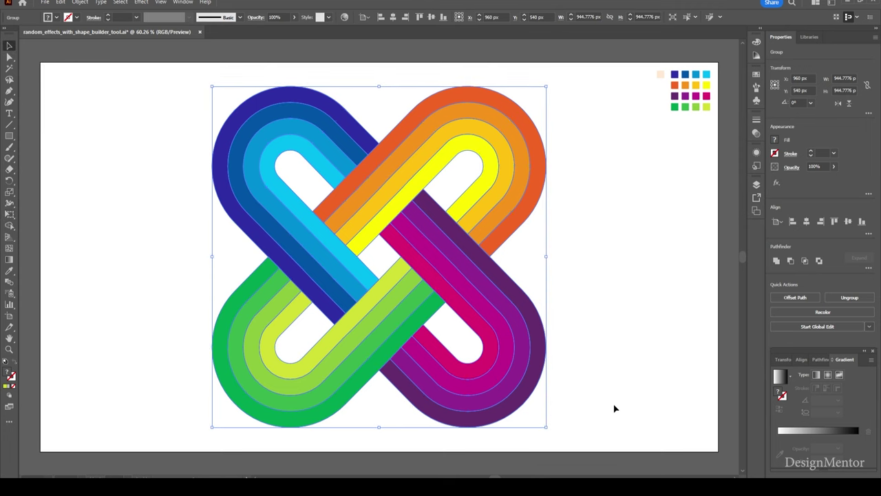
- Deselect the knot and set the fill colour to the peach swatch
click(614, 408)
key(i)
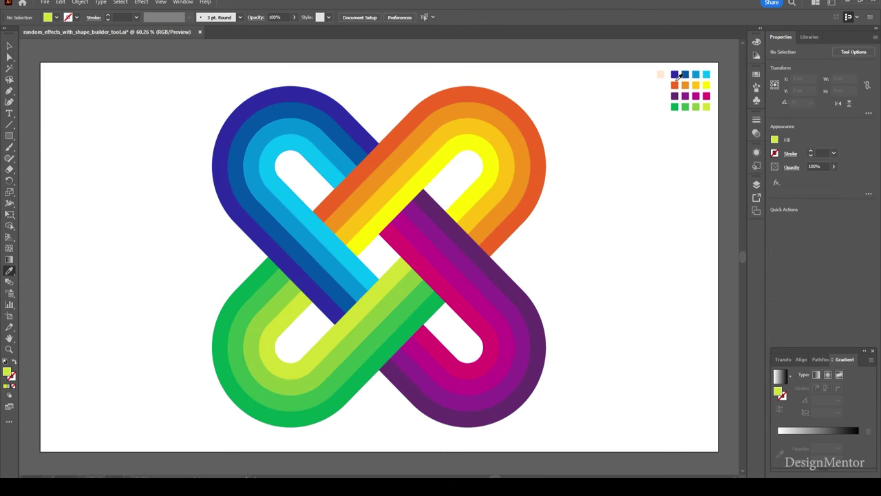
click(660, 75)
key(v)
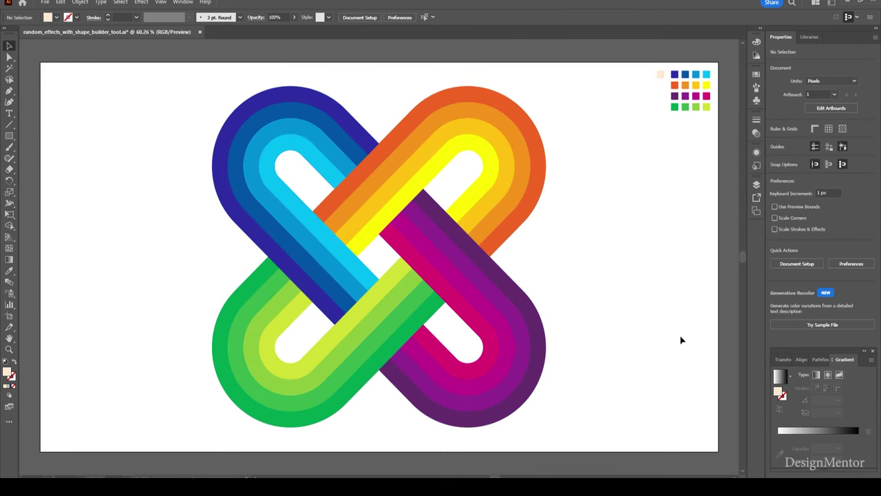
- Draw a peach rectangle of exactly 1920 × 1080 px
click(9, 135)
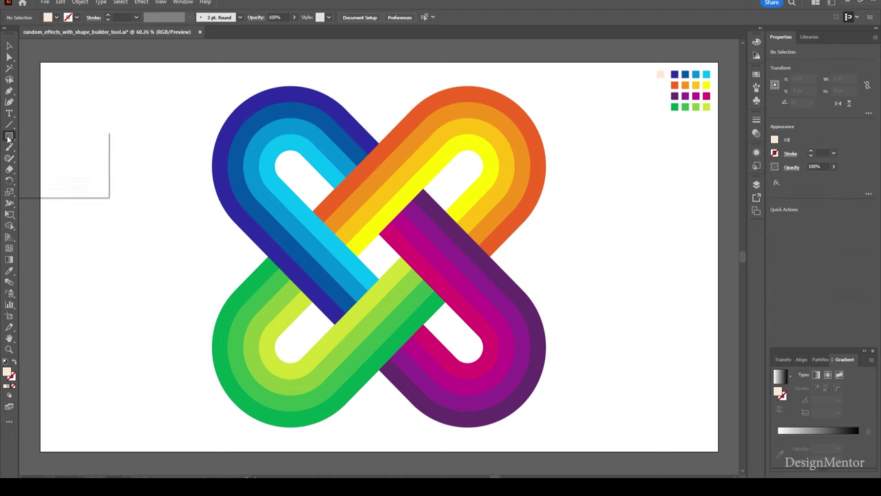
click(42, 136)
click(622, 305)
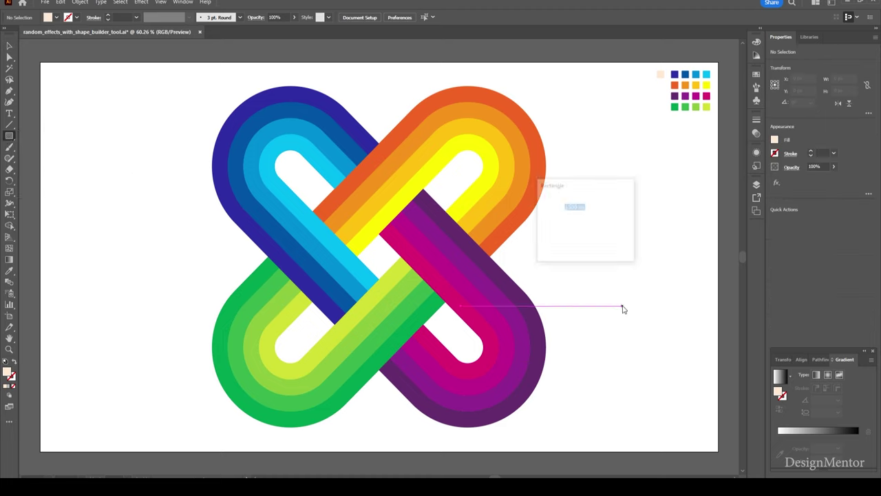
text(1920)
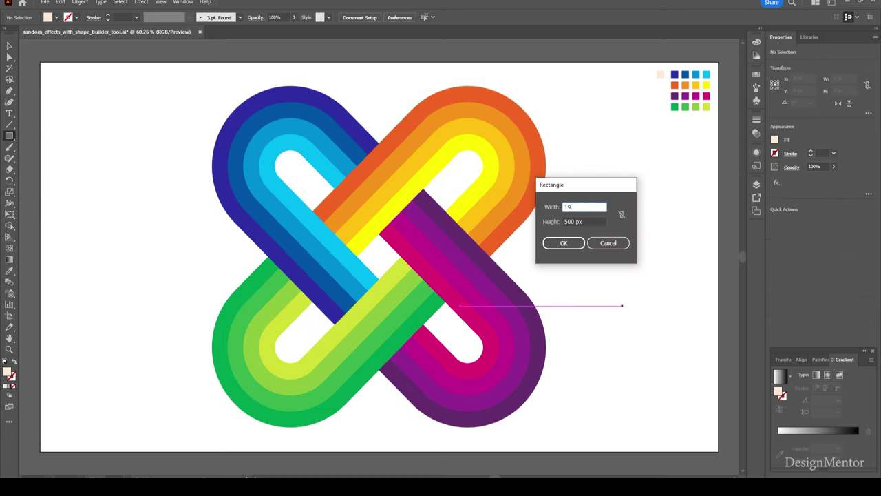
key(Tab)
text(1080)
key(Return)
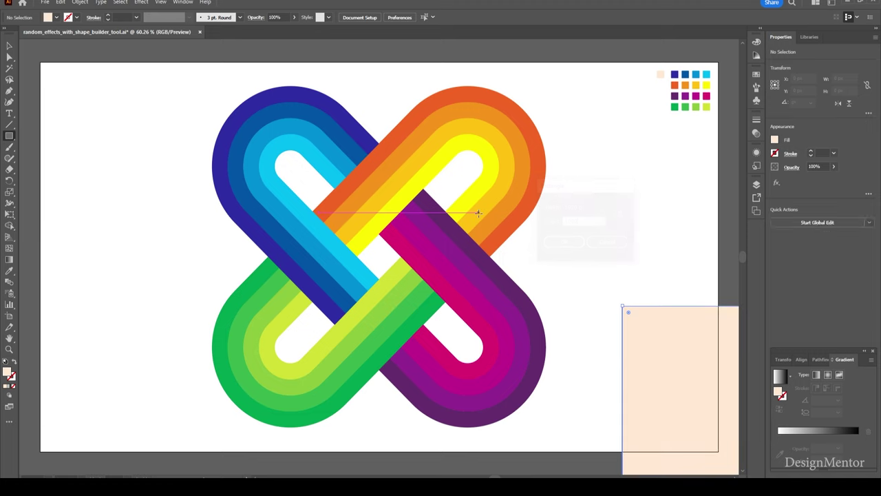
- Send the rectangle behind the knot and centre it on the artboard
right_click(635, 353)
mouse_move(660, 301)
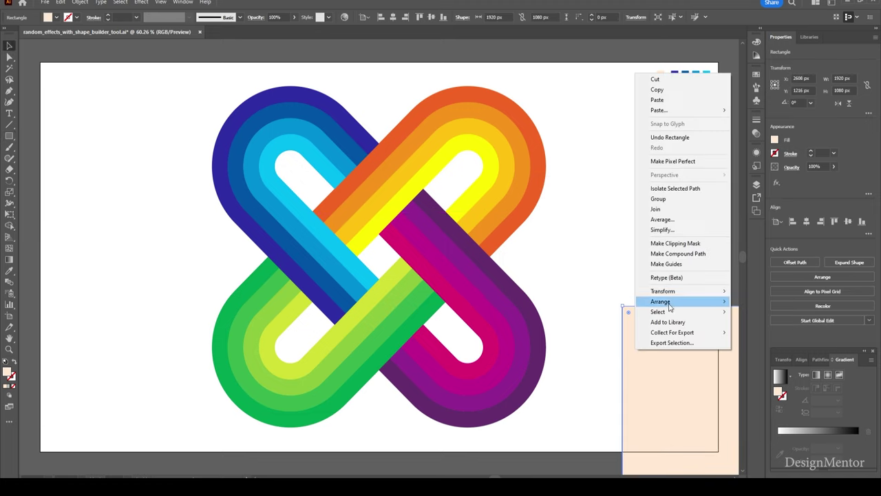
click(780, 322)
right_click(673, 330)
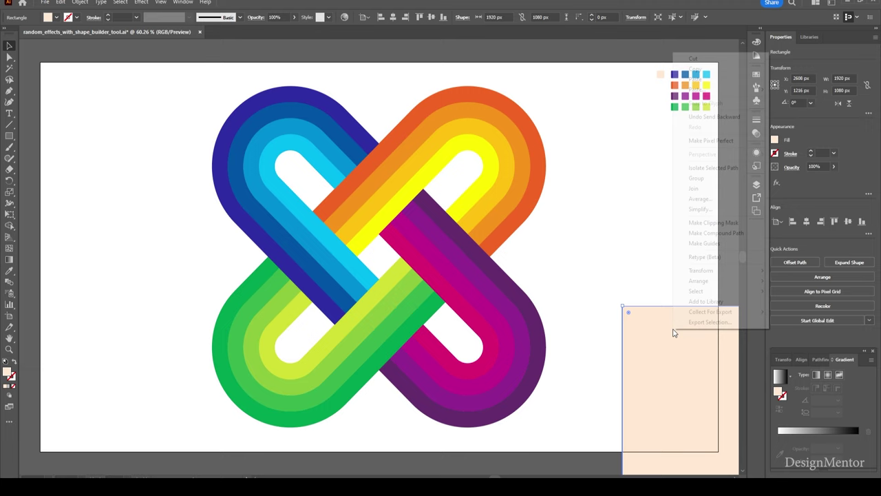
click(606, 313)
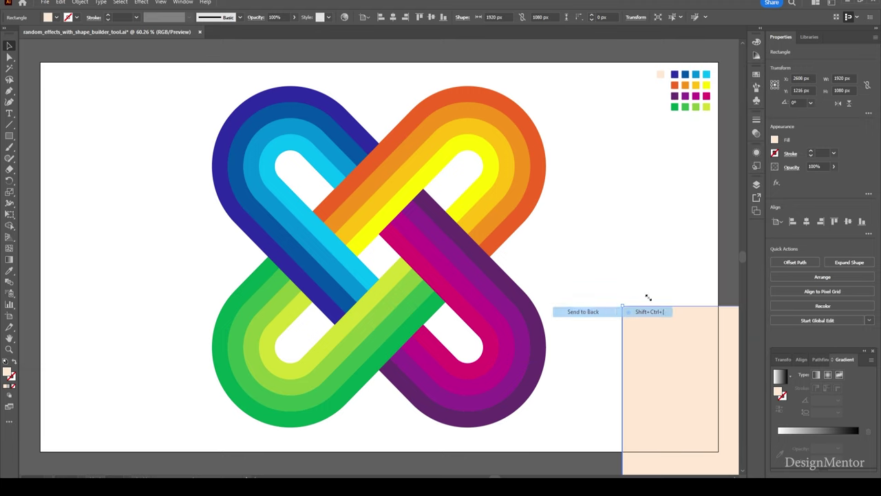
click(806, 221)
click(848, 221)
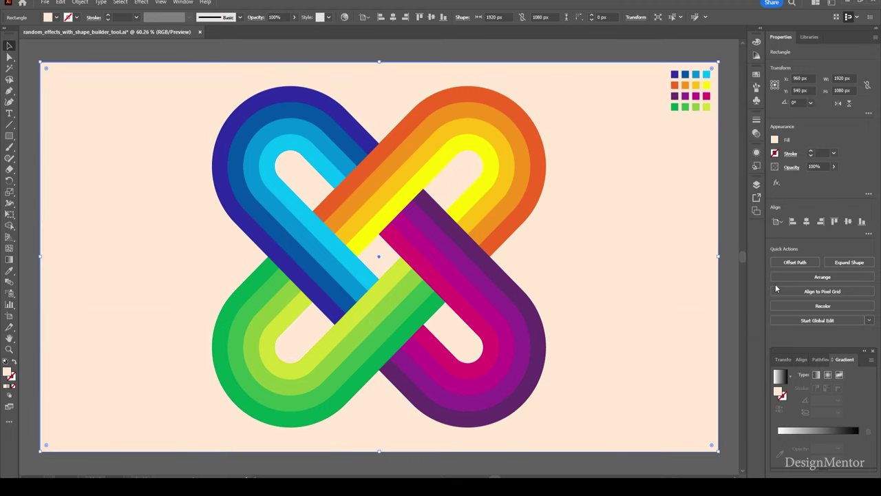
- Lock the peach background rectangle and delete the corner colour swatches
click(729, 304)
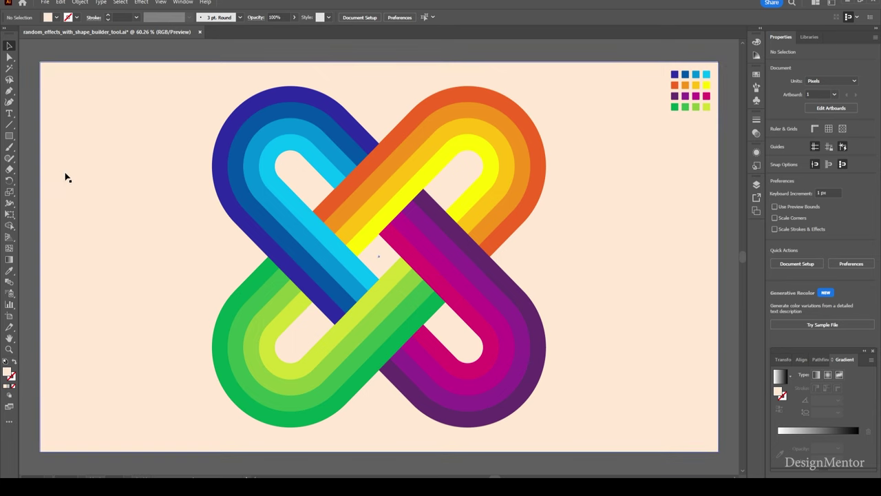
click(96, 168)
click(75, 3)
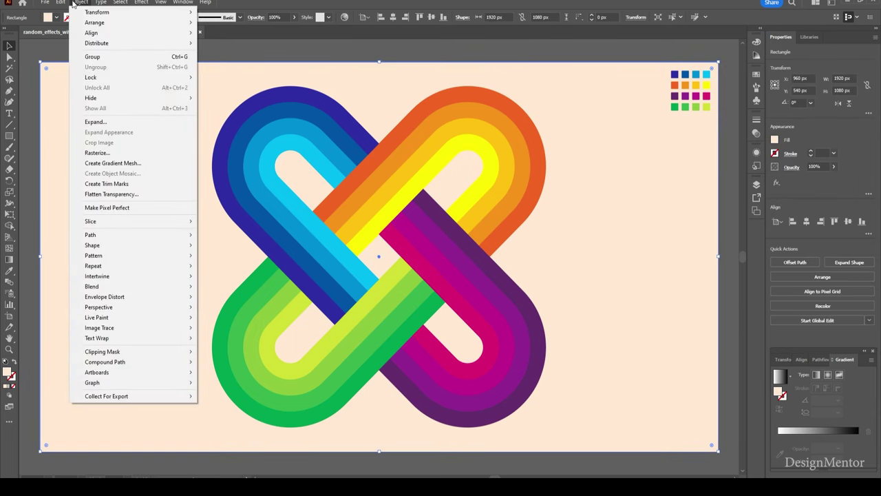
click(282, 77)
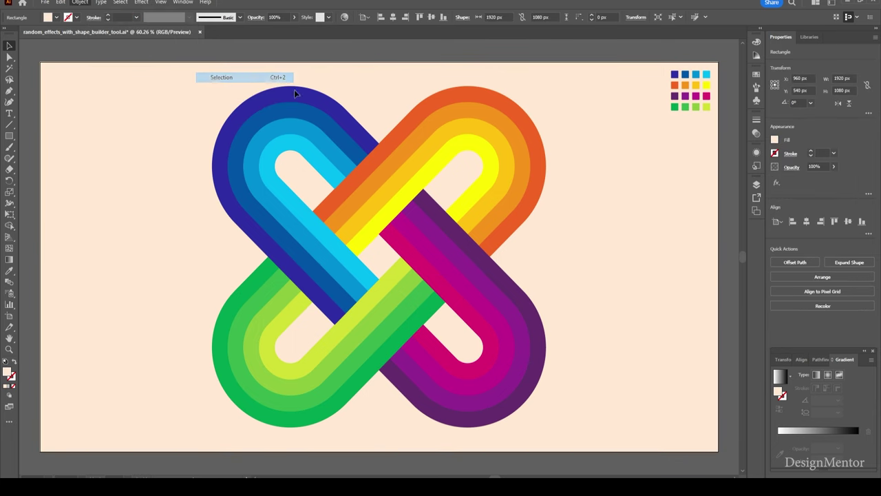
drag(623, 69, 711, 122)
key(Delete)
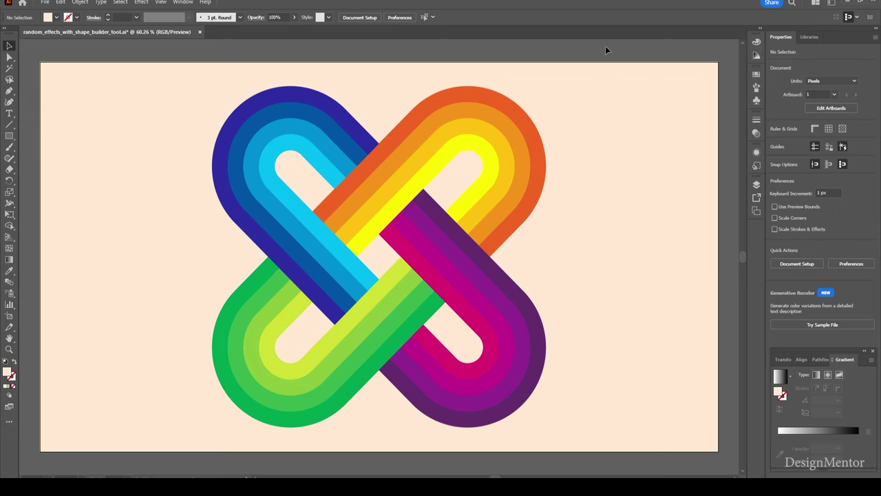